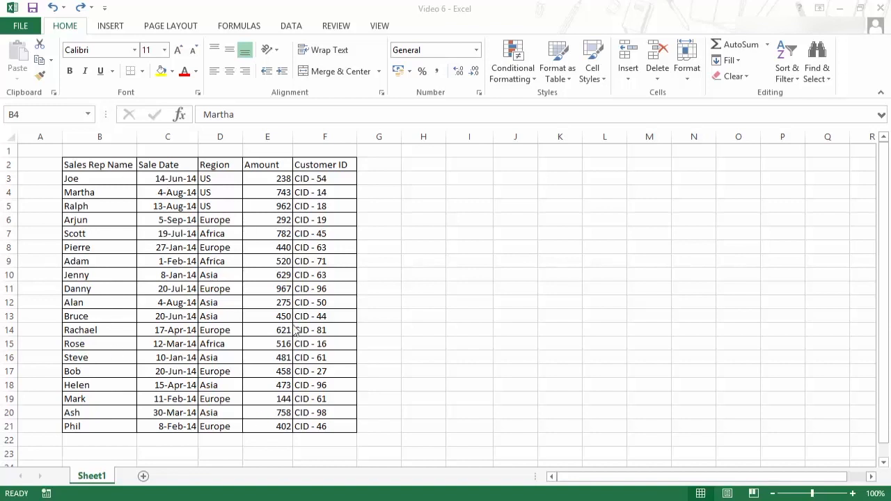
- Convert the range B2:F21 into a table with headers, then undo the conversion
drag(91, 167, 320, 426)
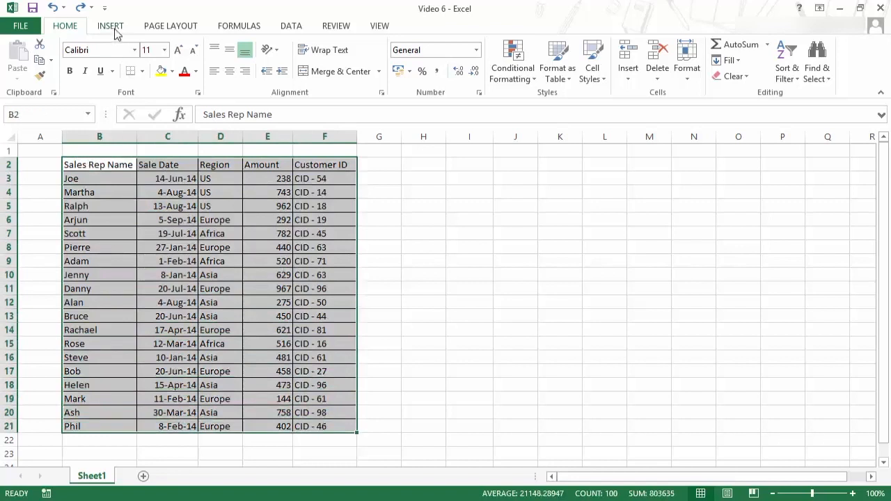
click(111, 25)
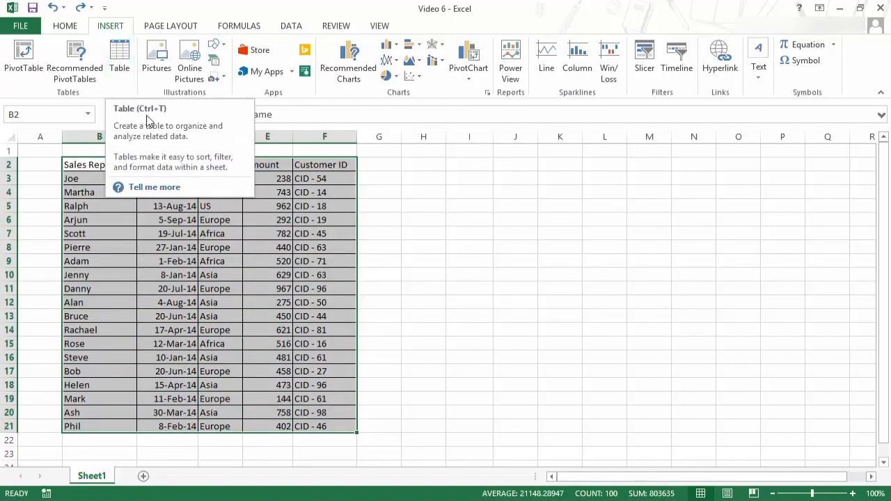
click(119, 62)
drag(447, 185, 433, 152)
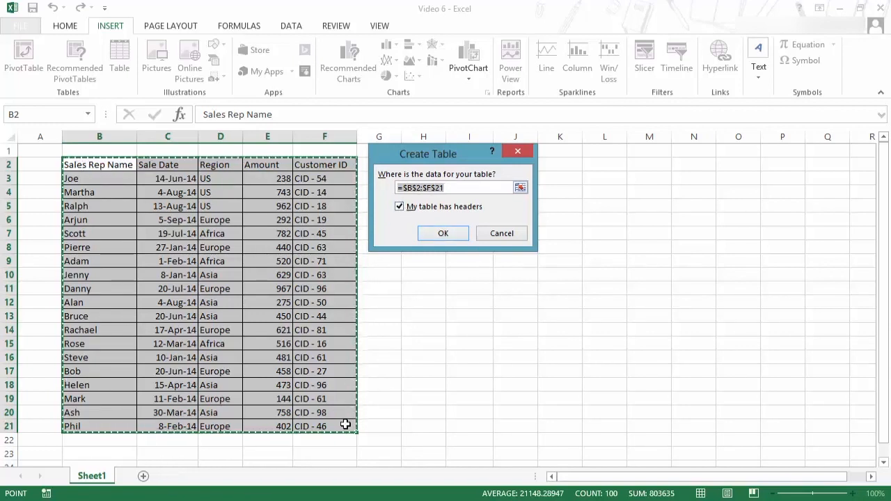
click(435, 235)
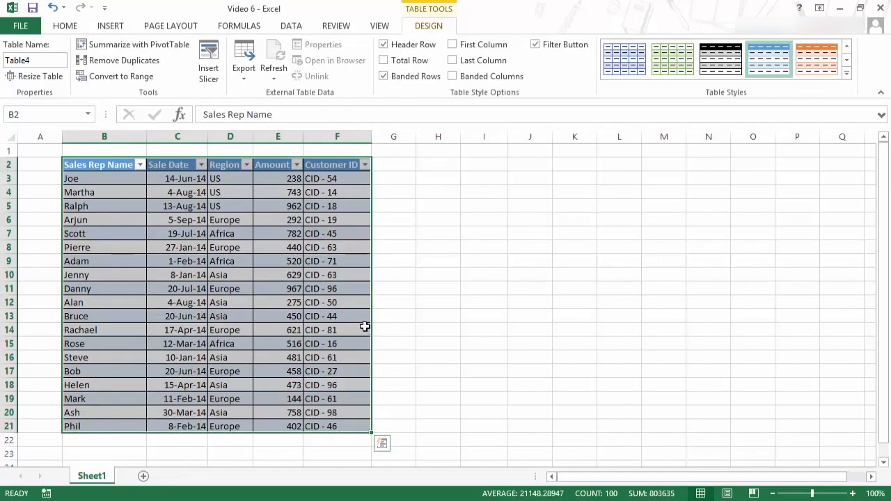
click(529, 261)
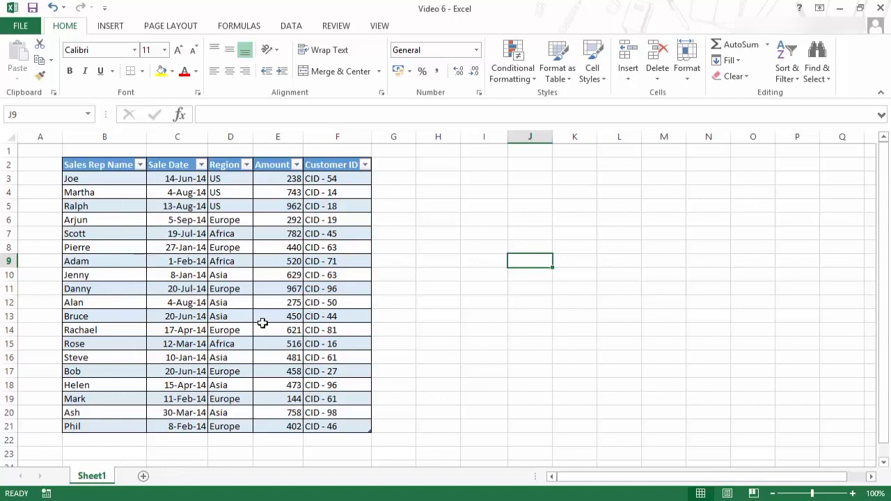
key(ctrl+z)
key(ctrl+z)
- From a cell inside the data, create a table from $B$2:$F$21 with the header row option kept
click(160, 220)
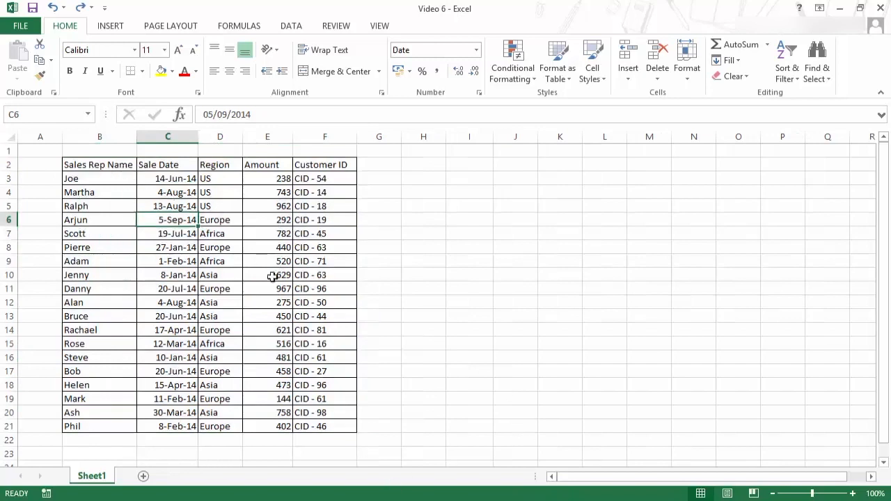
click(162, 250)
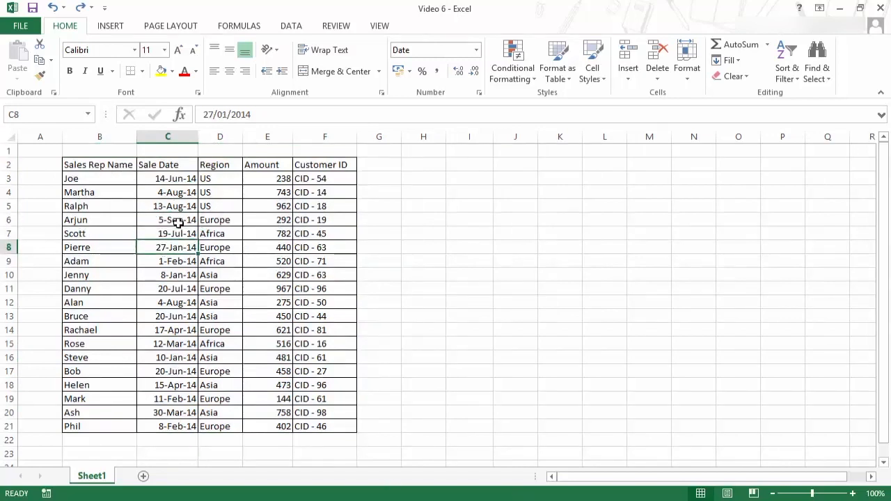
key(ctrl+t)
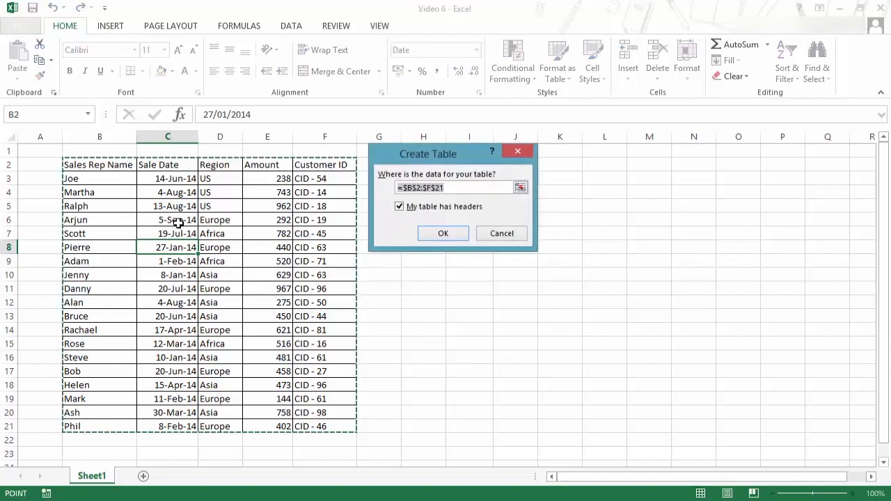
drag(444, 154, 457, 191)
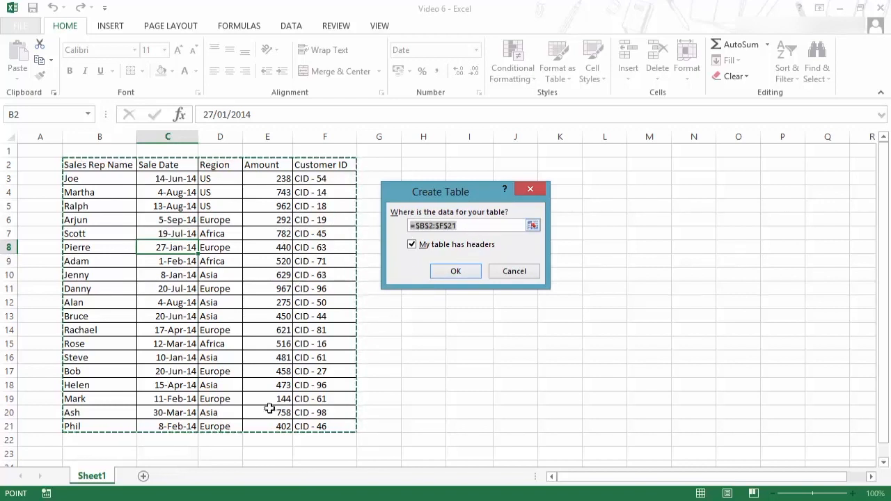
click(456, 276)
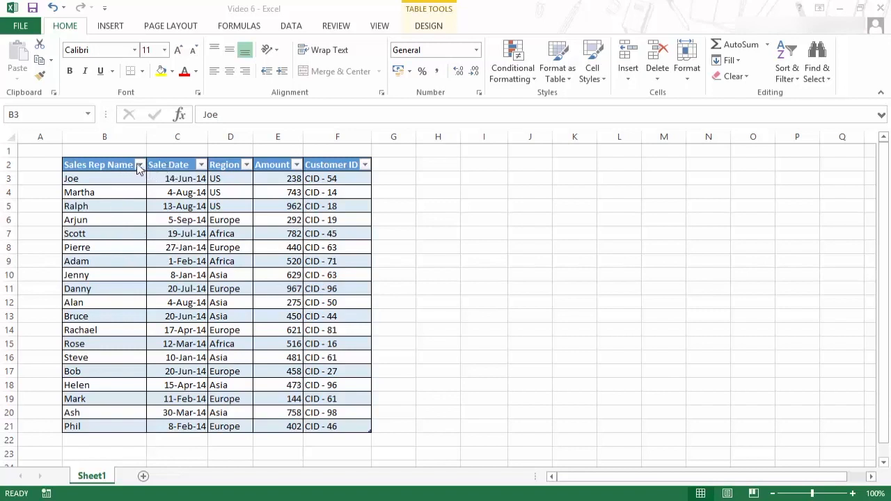
- Open the Sales Rep Name filter list and close it again
click(361, 423)
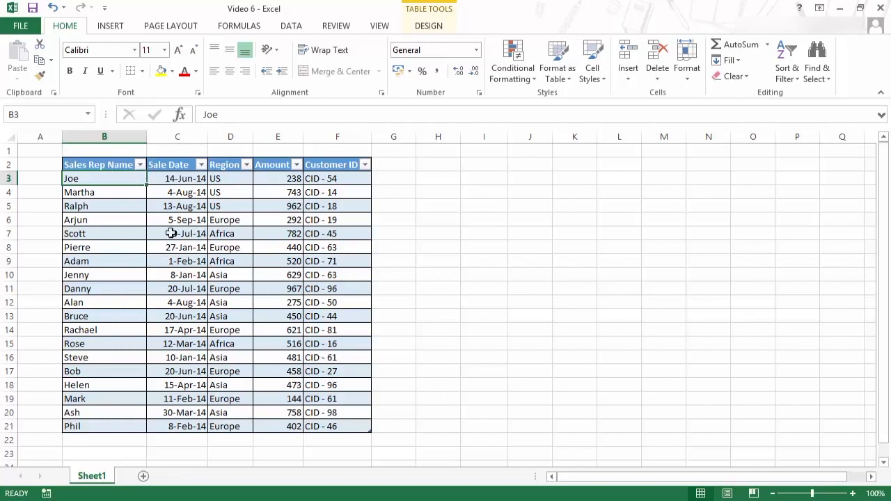
click(139, 165)
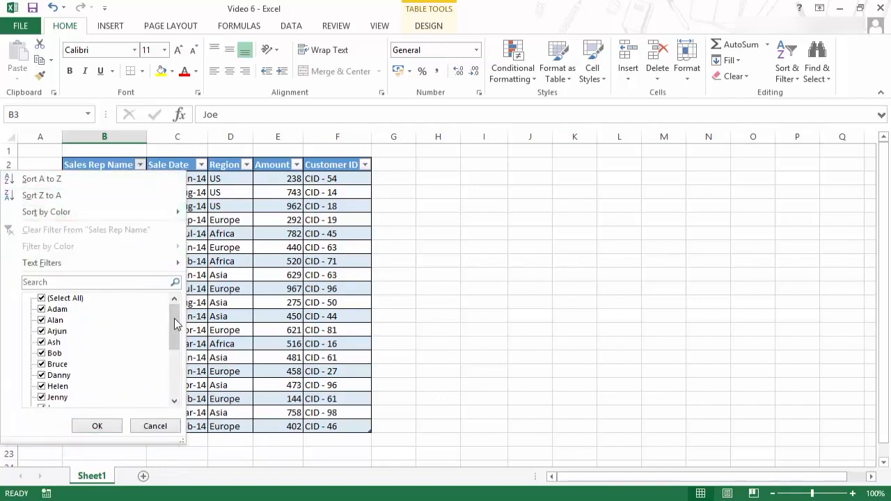
click(141, 173)
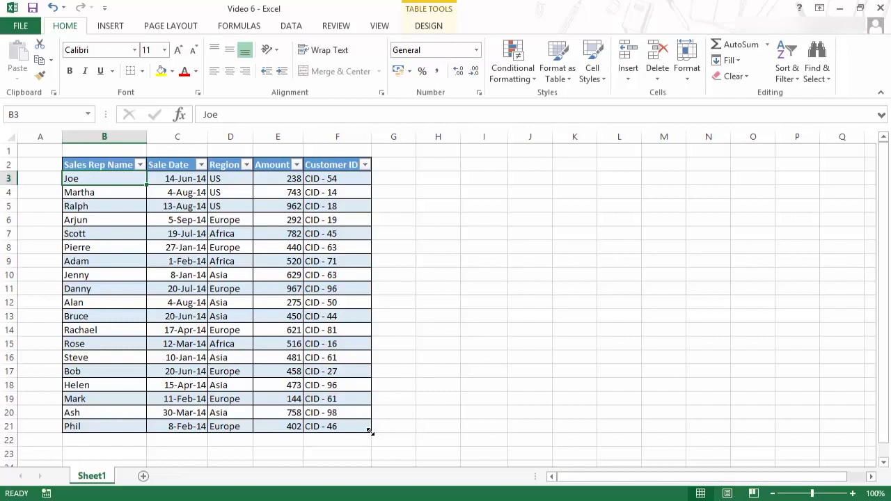
- Resize the table to take in two more columns and widen the new columns G and H
drag(386, 432, 455, 430)
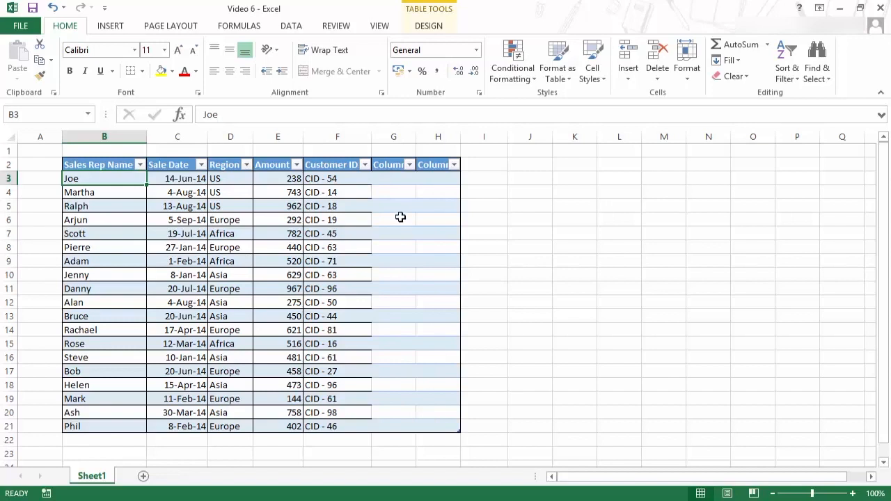
drag(416, 136, 457, 137)
click(403, 164)
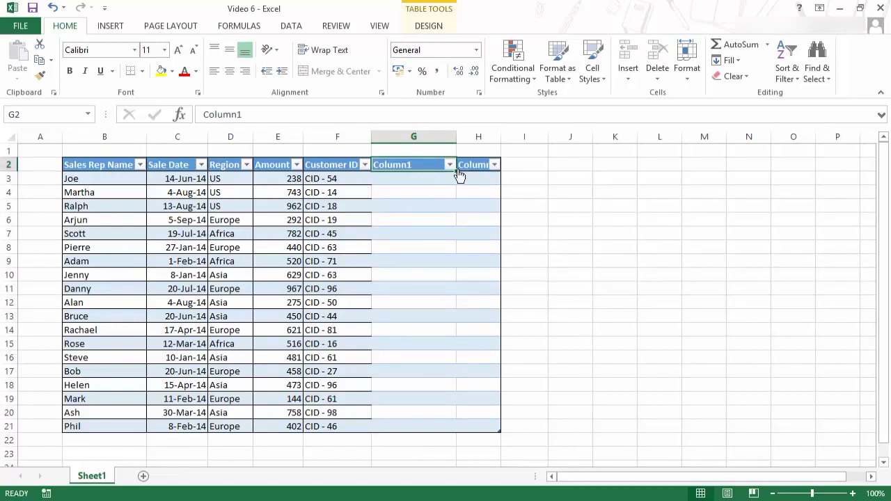
drag(501, 136, 546, 136)
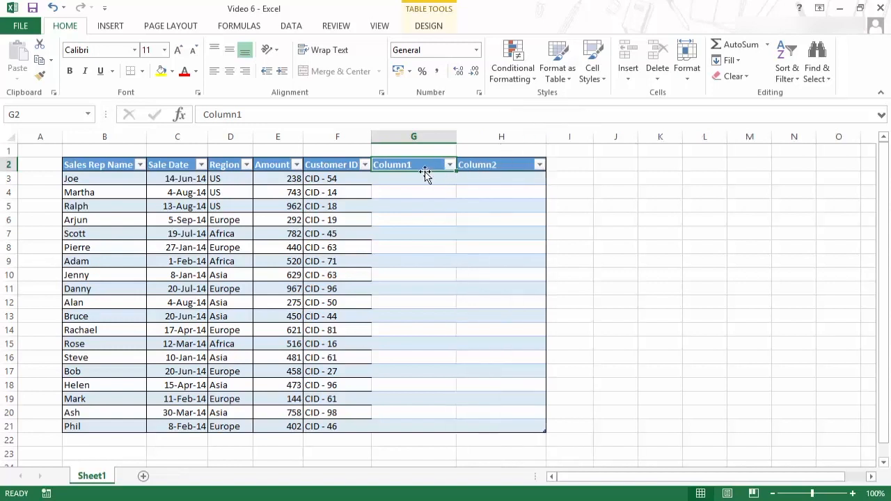
- Extend the table by two further columns and widen column J
drag(545, 429, 637, 425)
drag(593, 136, 657, 137)
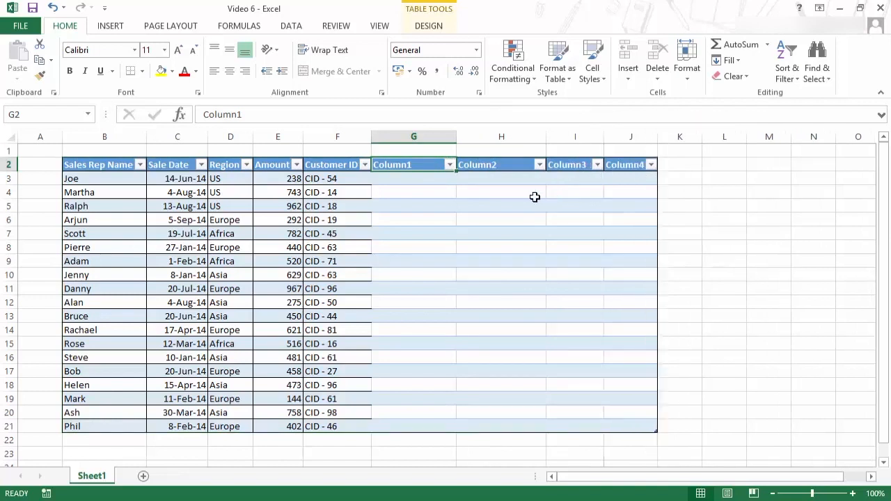
click(450, 165)
click(450, 165)
- Undo the table resizing and column widening until the table covers B2:F21 again
key(ctrl+z)
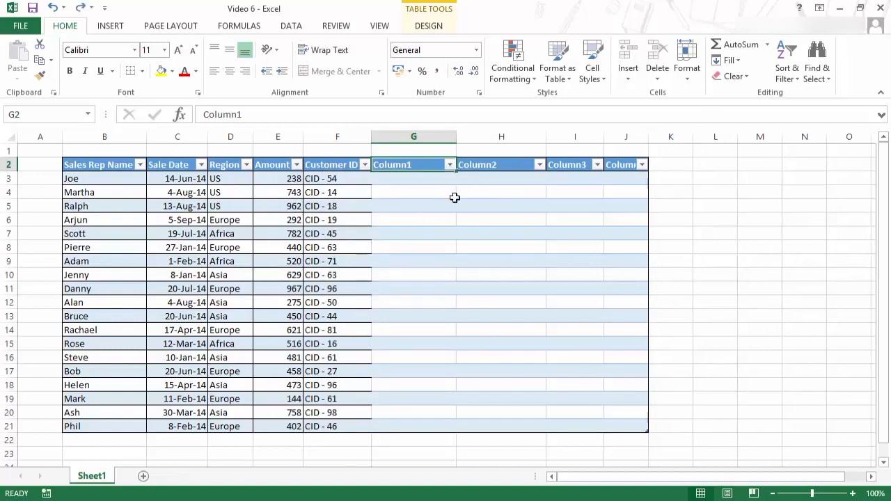
key(ctrl+z)
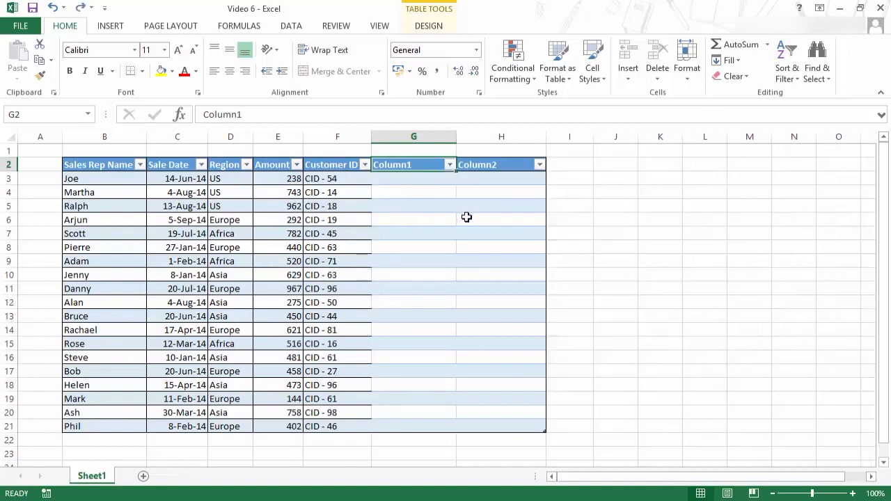
key(ctrl+z)
key(ctrl+z)
key(ctrl+z)
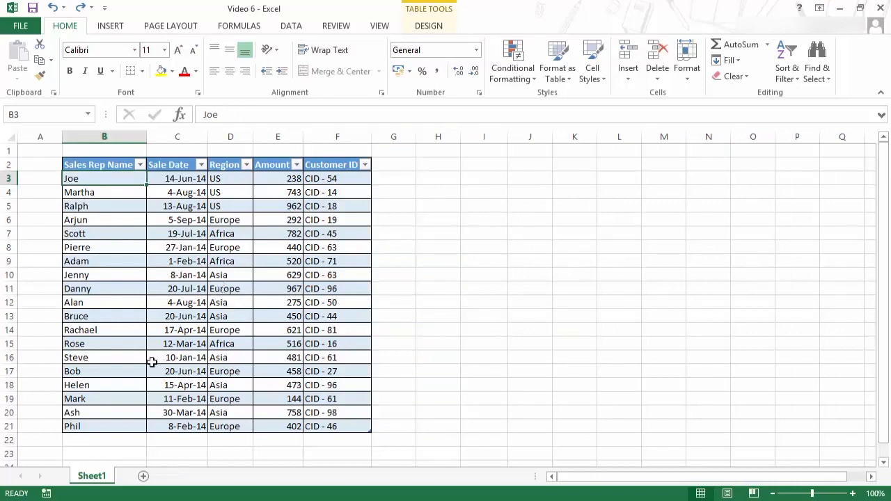
- Enter a sales rep's full name in B22 directly below the table so it grows by a row
scroll(209, 351, down, 1)
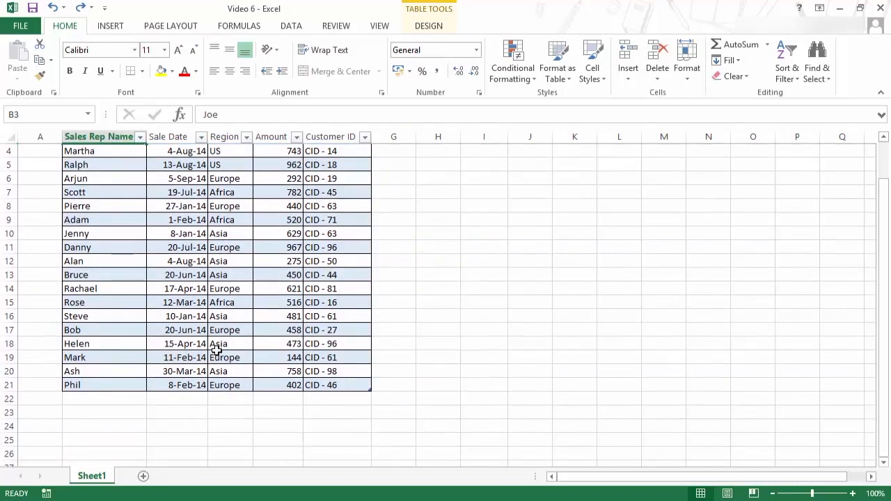
scroll(217, 350, up, 1)
click(347, 425)
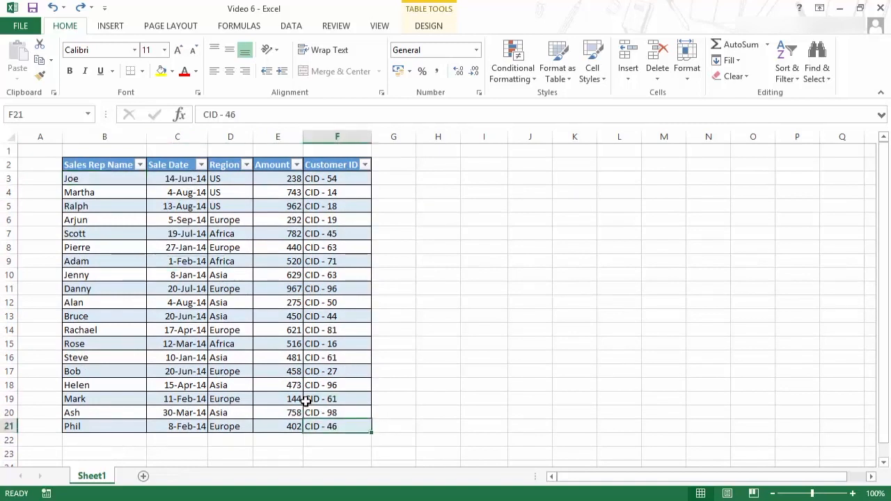
click(102, 443)
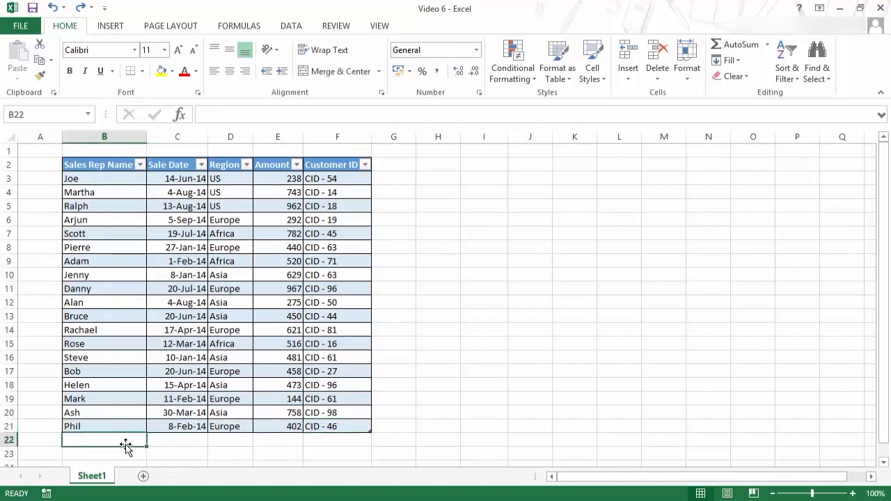
text(Sumit Bansal)
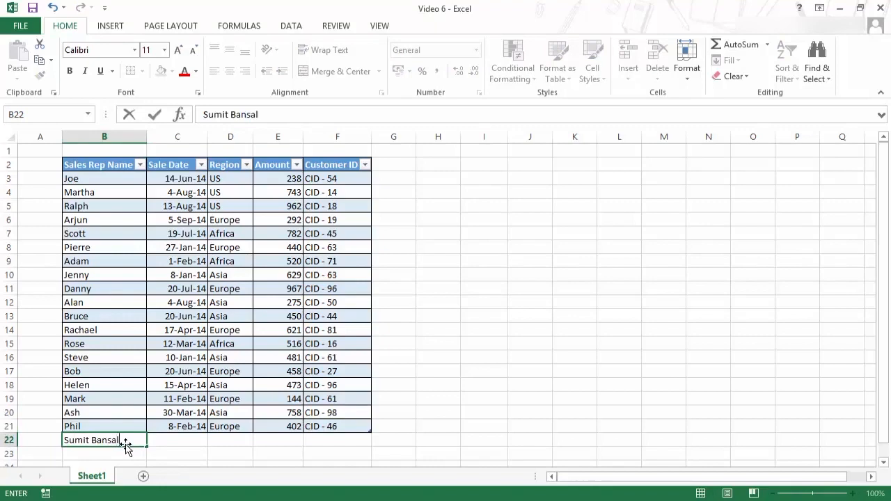
key(Return)
- Select the new row 22 and undo the name entry and the table expansion
scroll(264, 402, down, 1)
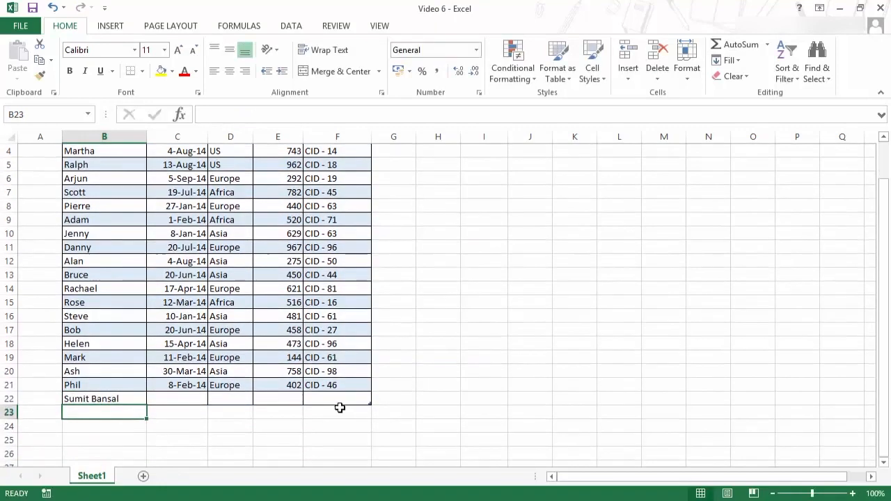
drag(123, 402, 318, 395)
scroll(300, 416, up, 1)
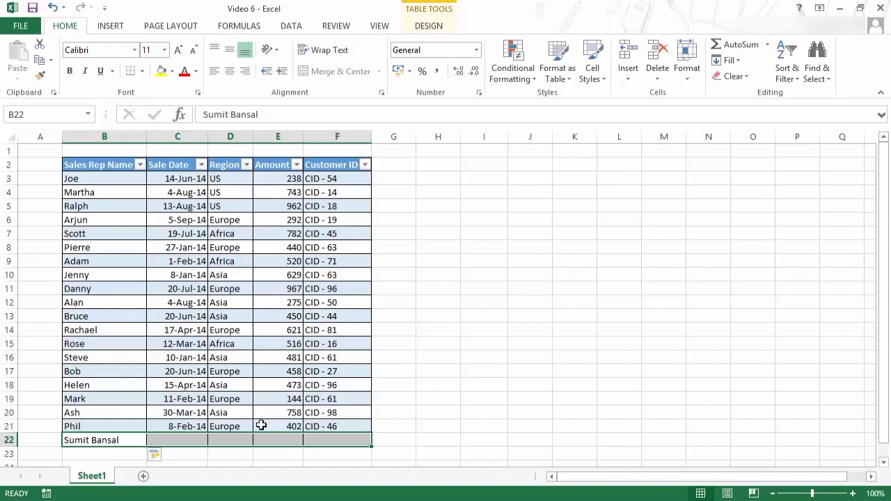
key(ctrl+z)
key(ctrl+z)
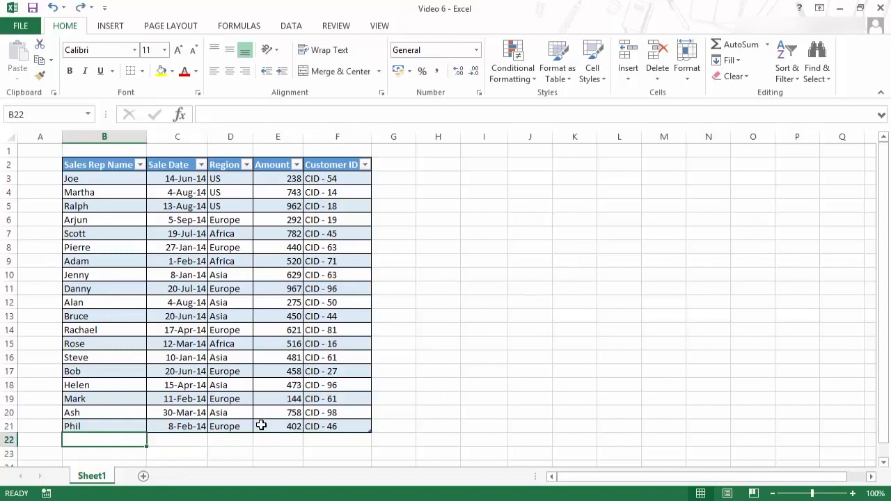
- Add a new blank row to the table by tabbing out of its last cell F21
click(317, 426)
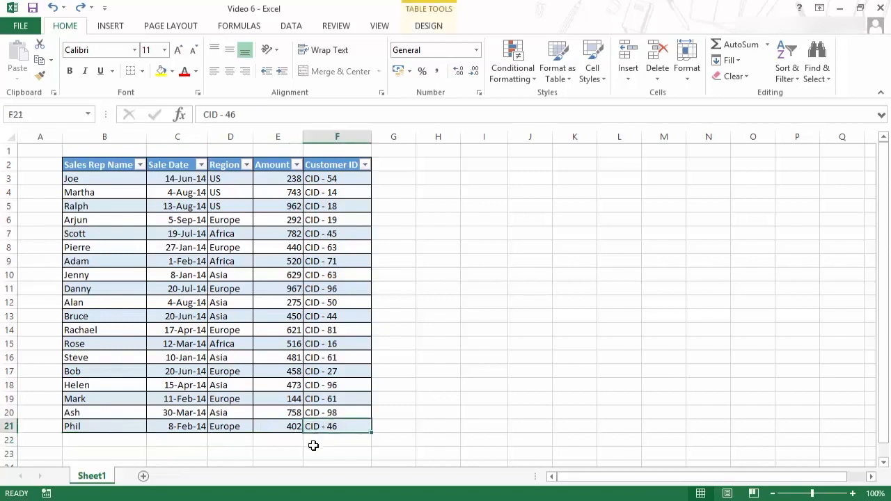
key(Tab)
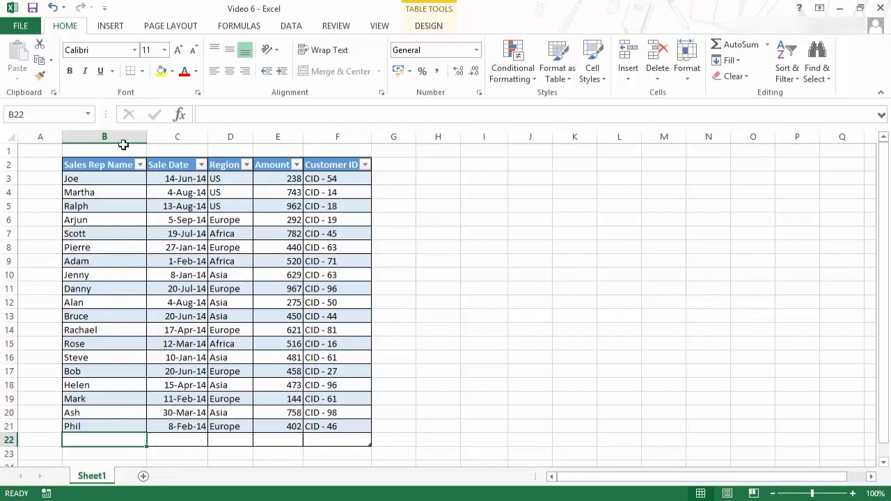
- Scroll the table up and down to examine how the column headings behave
click(187, 260)
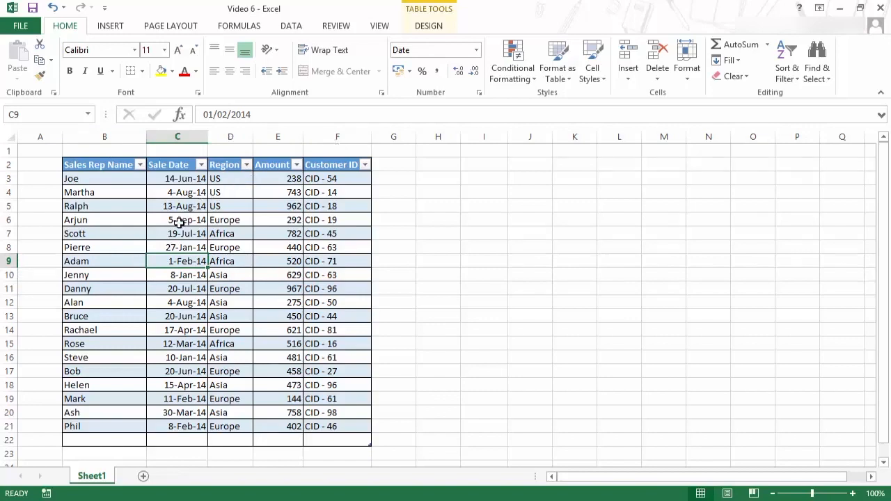
scroll(178, 222, down, 1)
scroll(178, 221, down, 1)
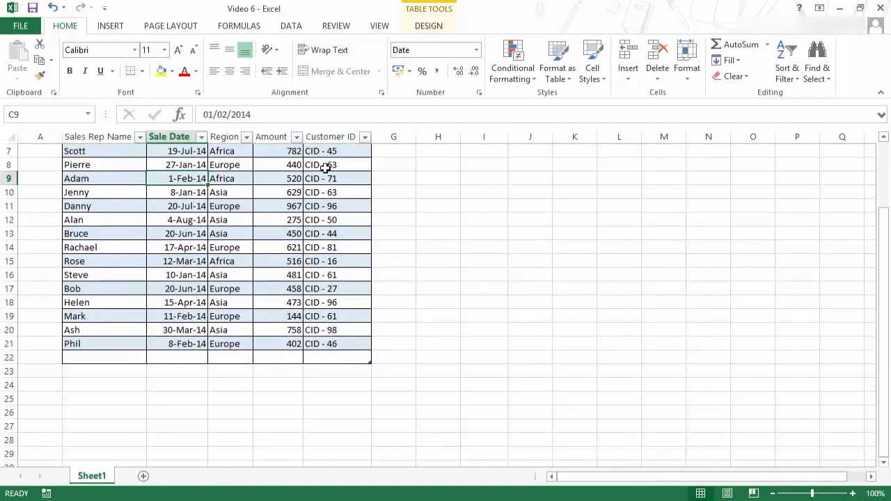
scroll(217, 298, up, 1)
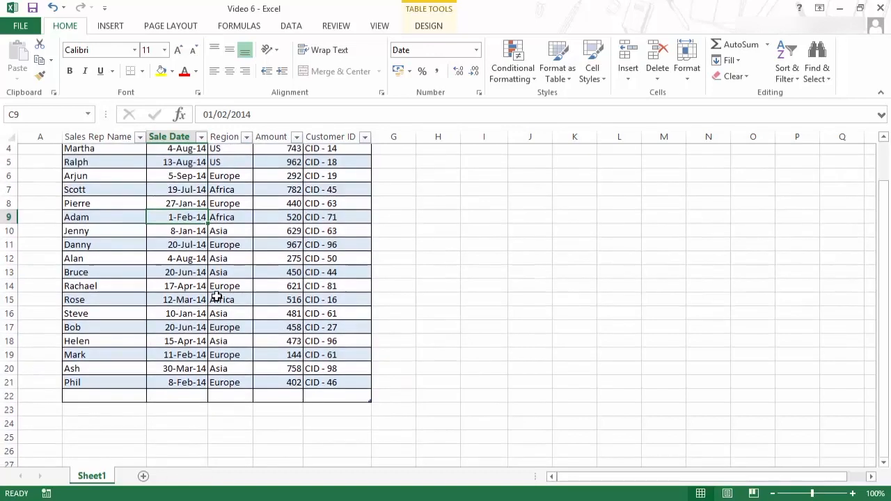
scroll(217, 298, up, 1)
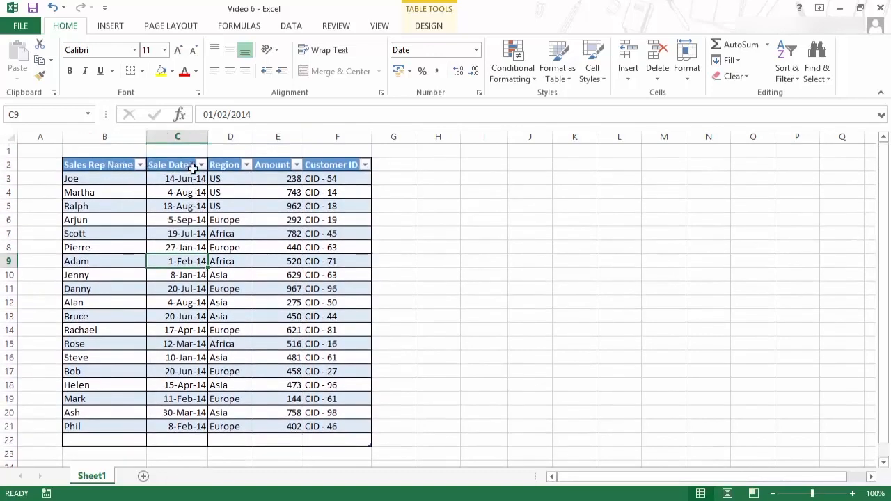
scroll(235, 286, down, 1)
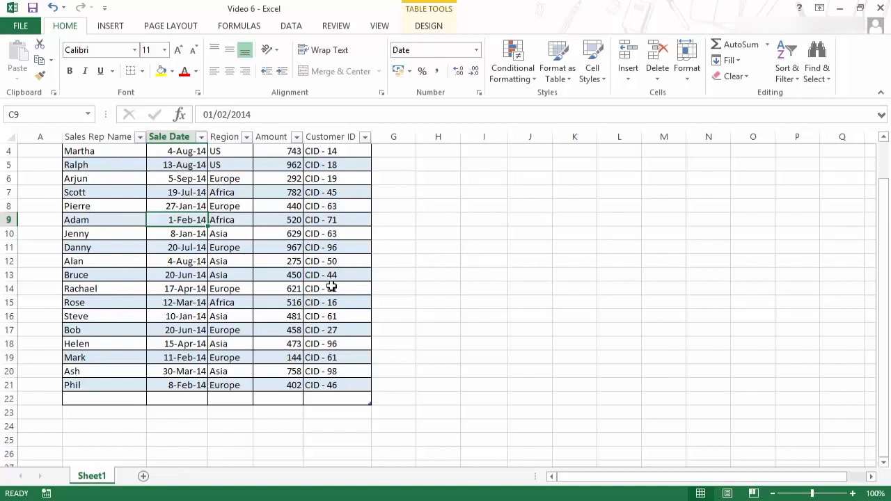
scroll(294, 347, up, 1)
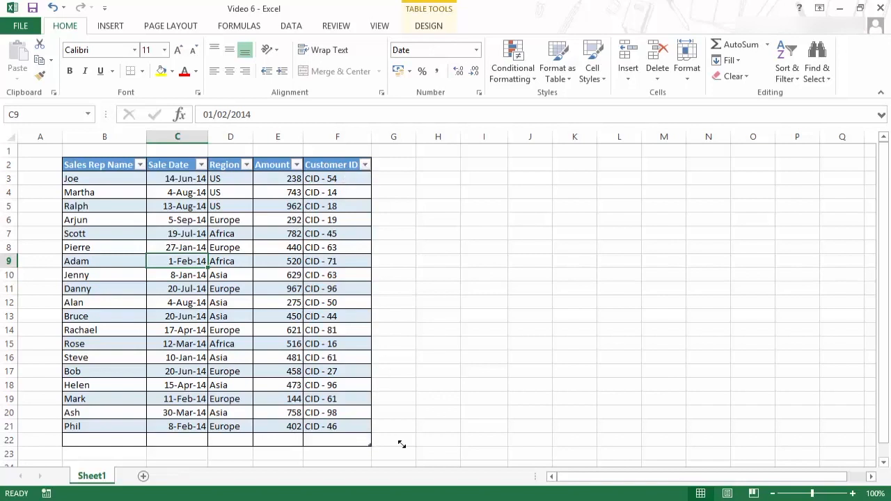
- Extend the table by one column into column G and widen column G
drag(402, 444, 416, 445)
click(384, 170)
drag(416, 137, 467, 138)
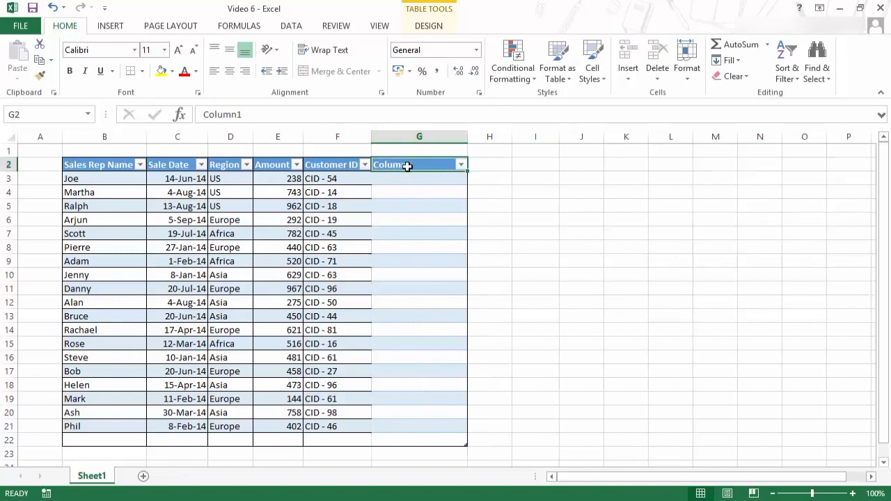
- Rename the new column's header to Sales Target
text(tar)
key(BackSpace)
key(BackSpace)
key(BackSpace)
text(S)
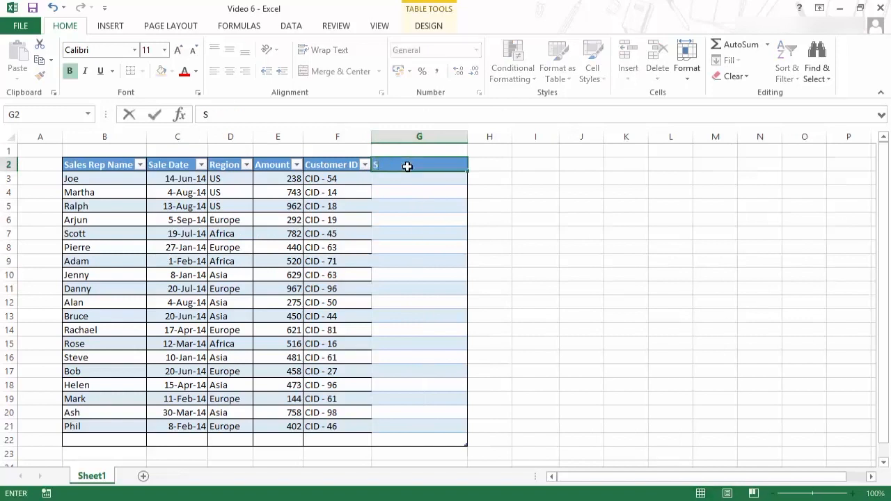
text(ales Target)
key(Return)
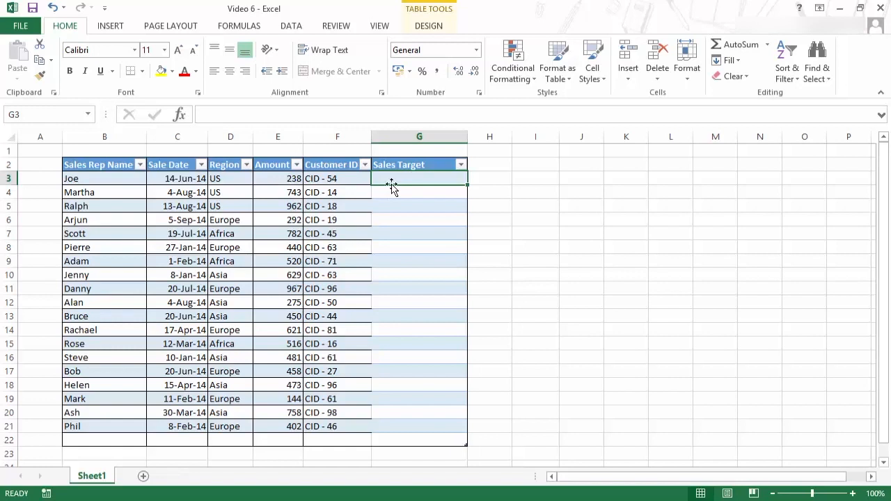
text(=)
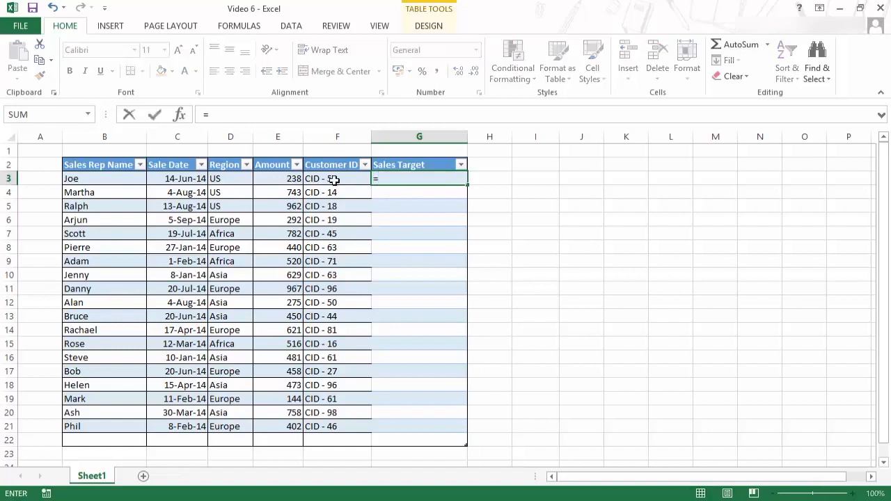
click(286, 179)
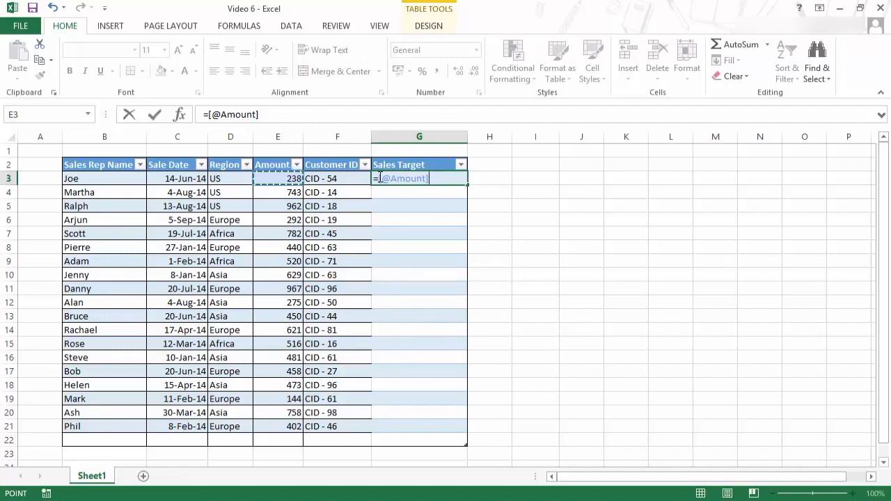
text(*)
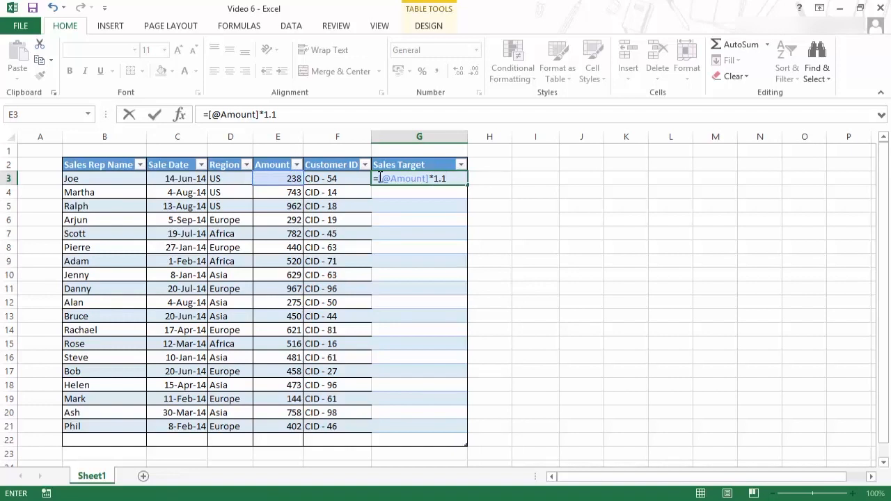
text(1.1)
key(Return)
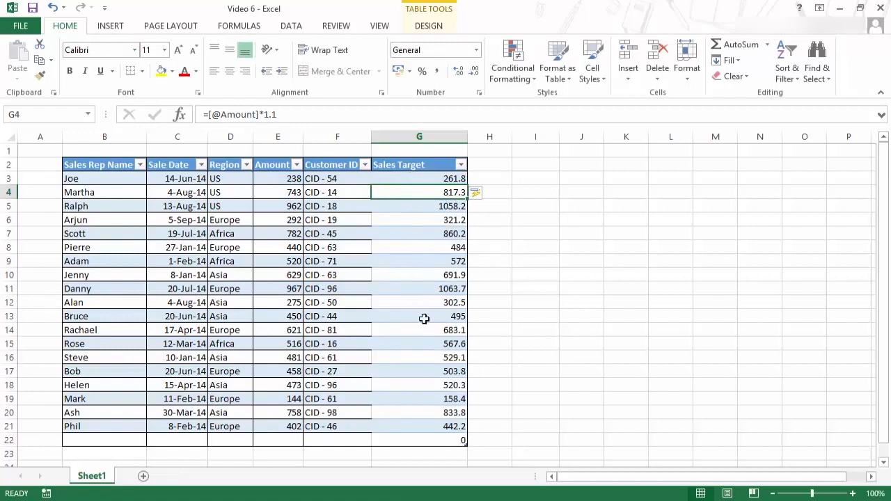
click(425, 178)
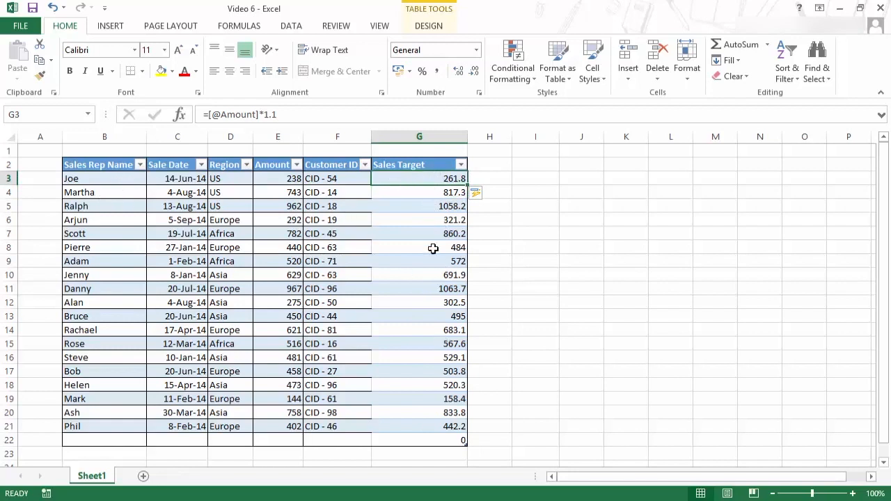
mouse_move(422, 192)
mouse_down()
mouse_move(435, 374)
mouse_move(427, 186)
mouse_up()
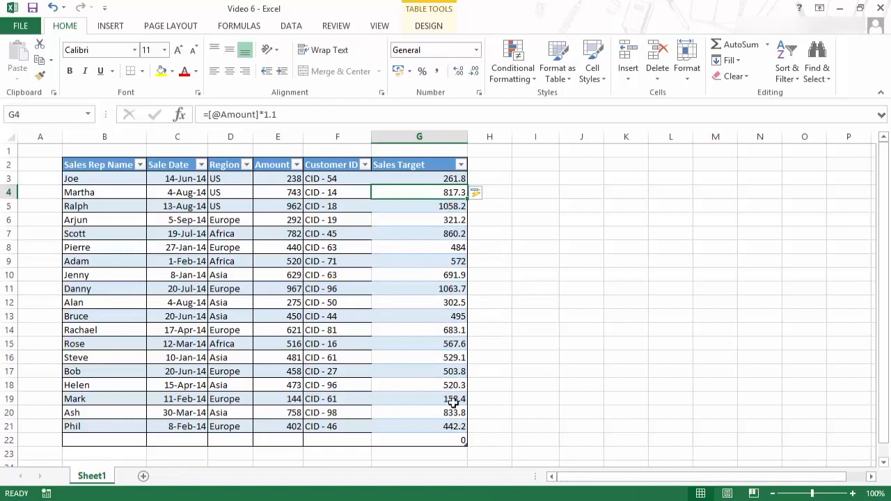
- Shrink the table back to column F and delete column G
drag(465, 444, 378, 441)
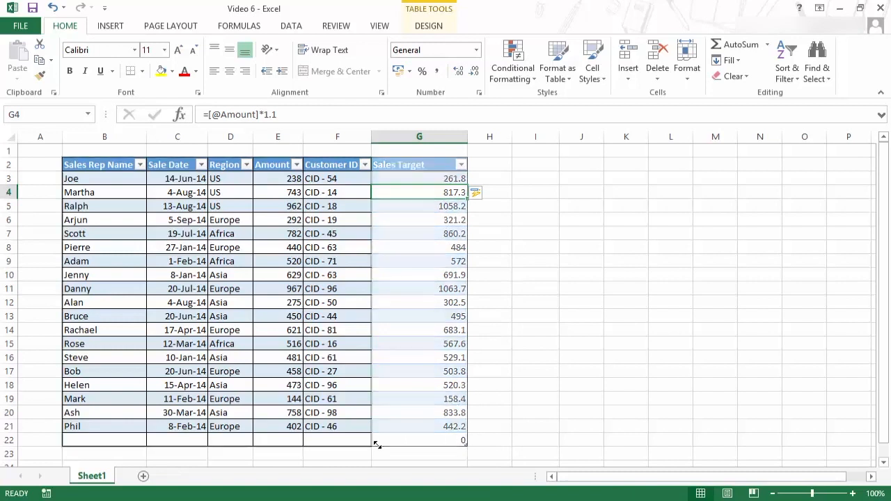
click(409, 137)
right_click(410, 140)
click(445, 255)
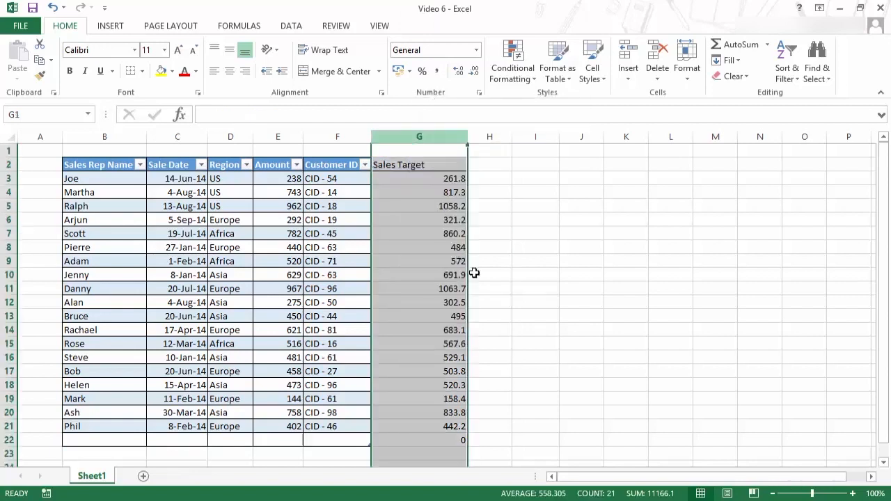
click(337, 178)
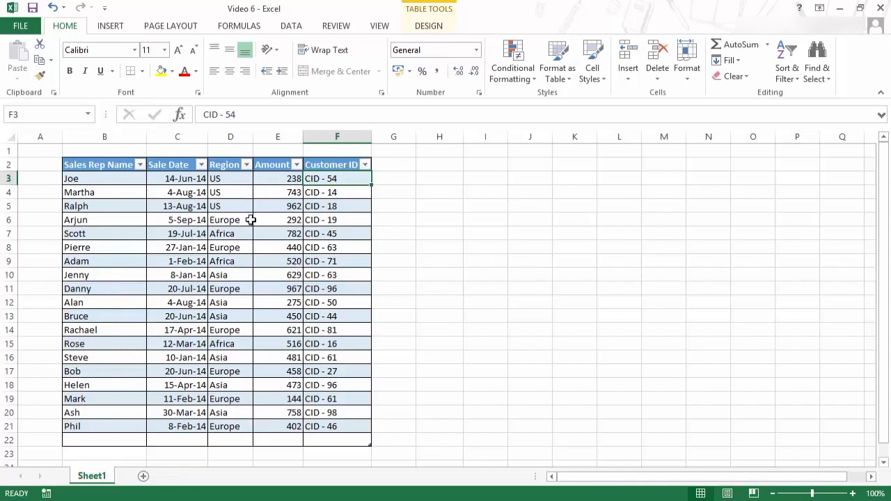
- Insert a new table row above Jenny's row 10
click(102, 274)
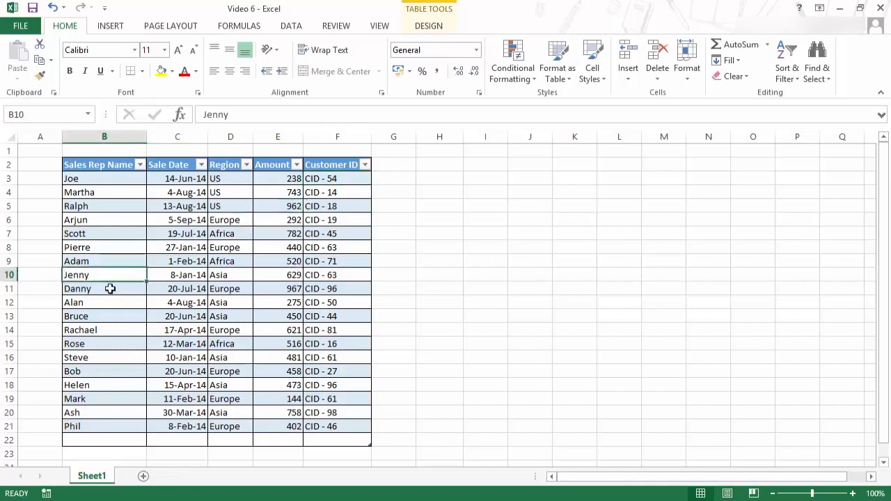
right_click(115, 275)
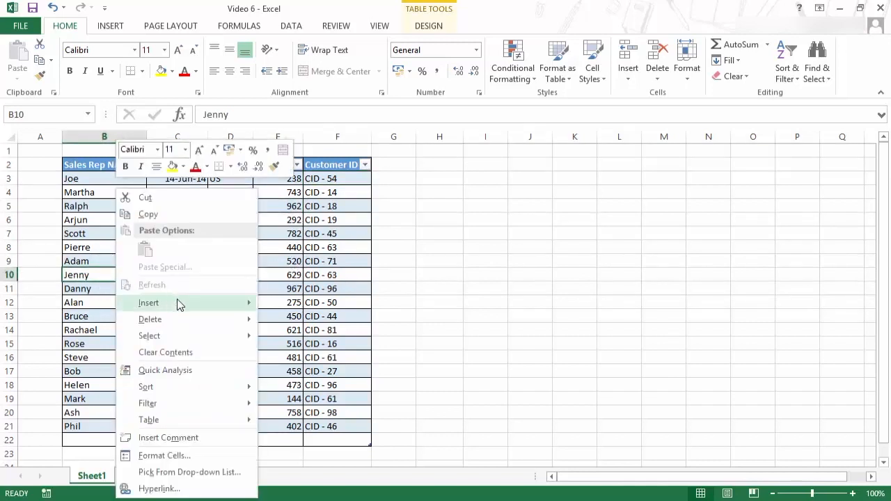
mouse_move(211, 304)
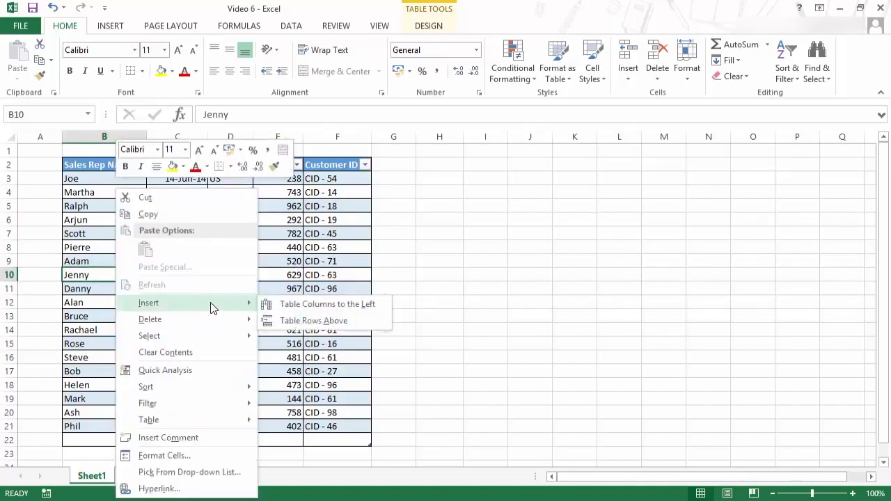
click(330, 324)
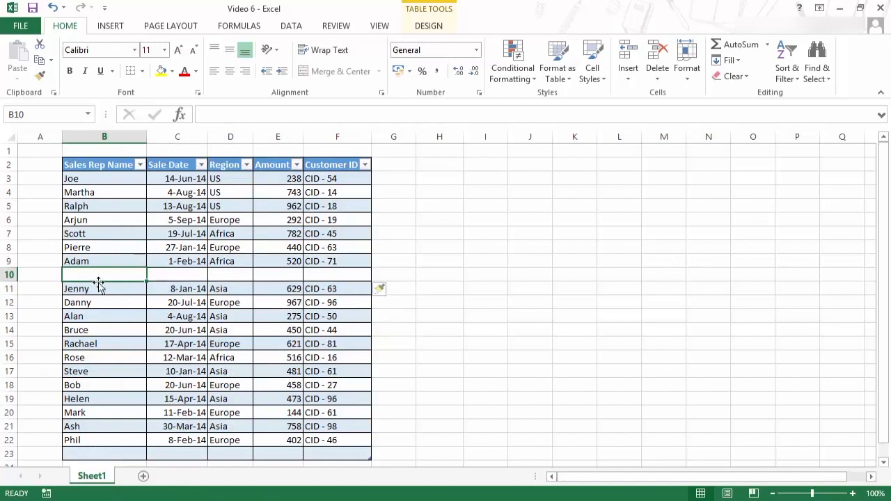
- Enter a sales rep's name in the new row and copy the sale date from the cell above
drag(105, 276, 317, 275)
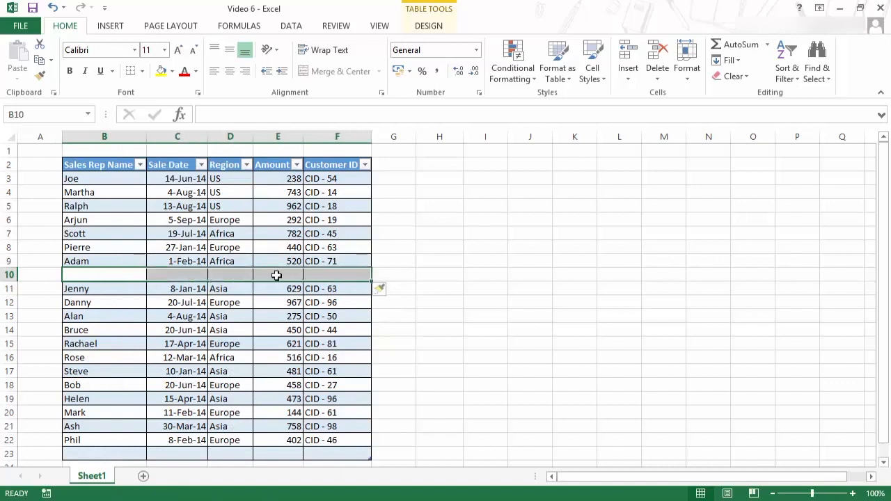
text(Sumit)
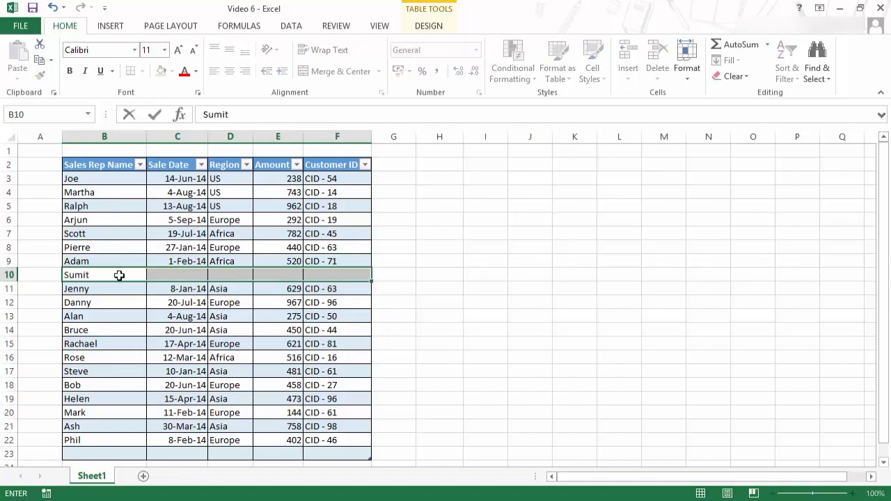
key(Tab)
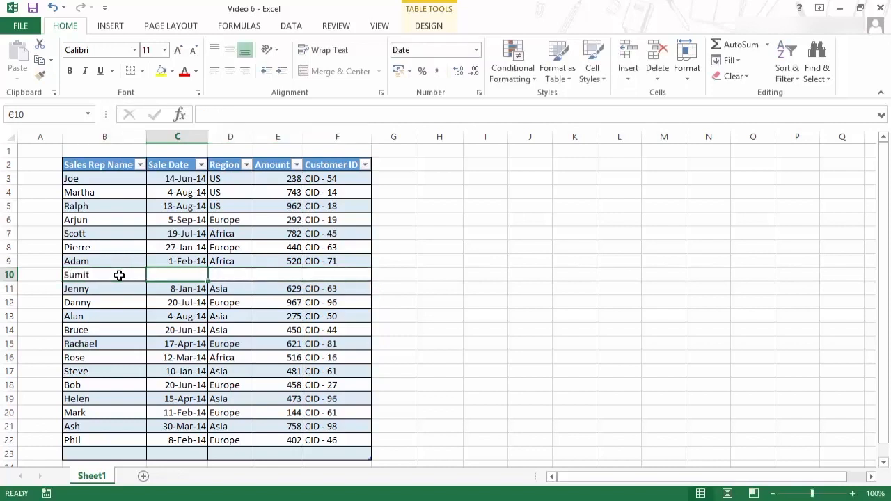
key(ctrl+apostrophe)
key(Tab)
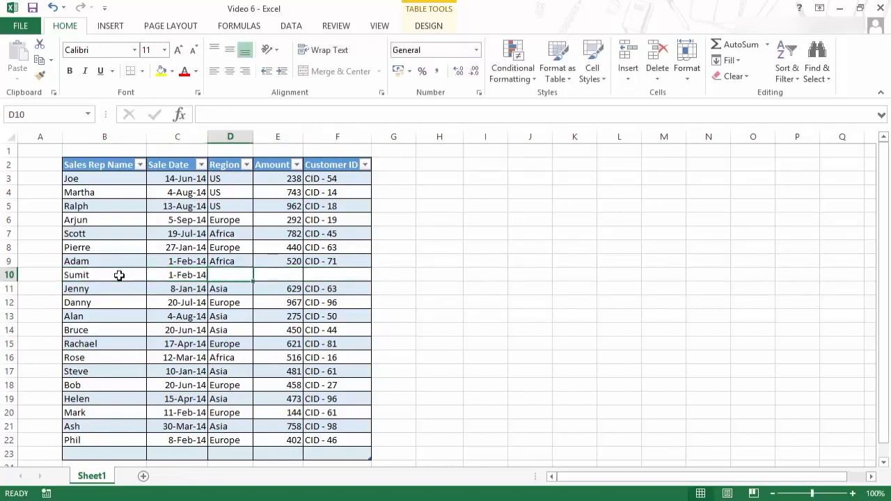
- Copy the region from above, and enter amount 500 and customer ID CID-82 in the new row
key(ctrl+d)
key(Tab)
text(500)
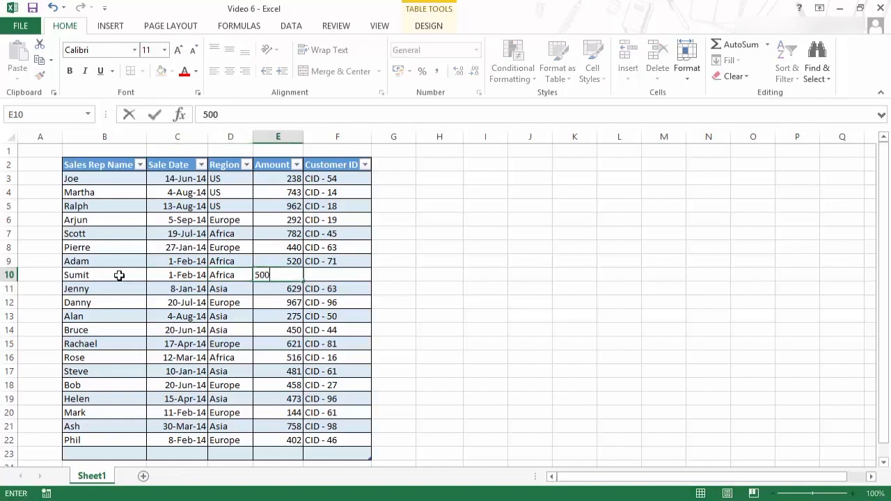
key(Tab)
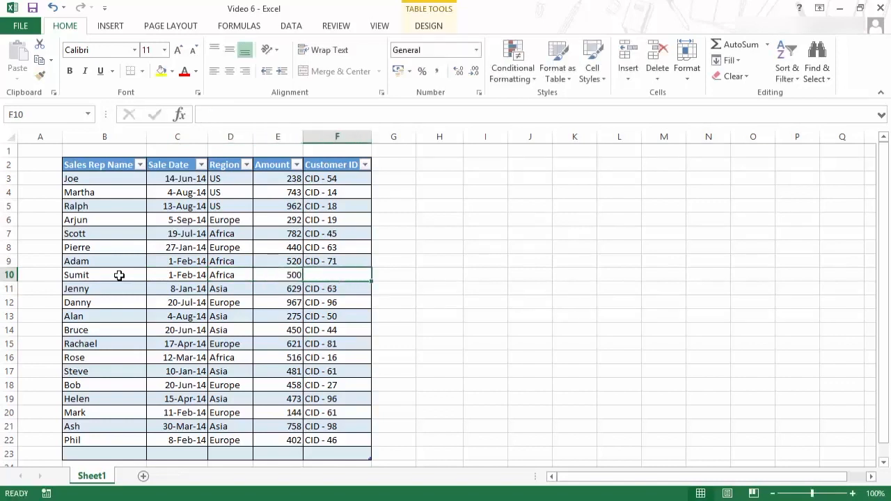
text(CID)
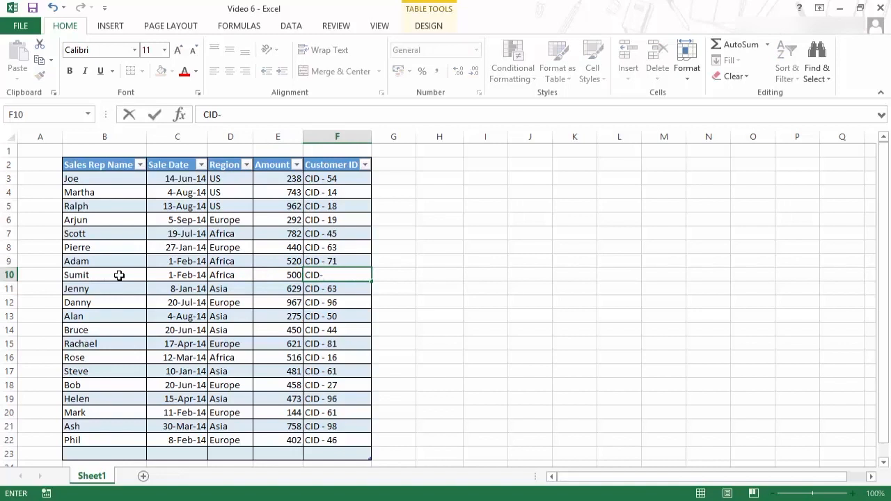
text(-82)
key(Return)
key(Up)
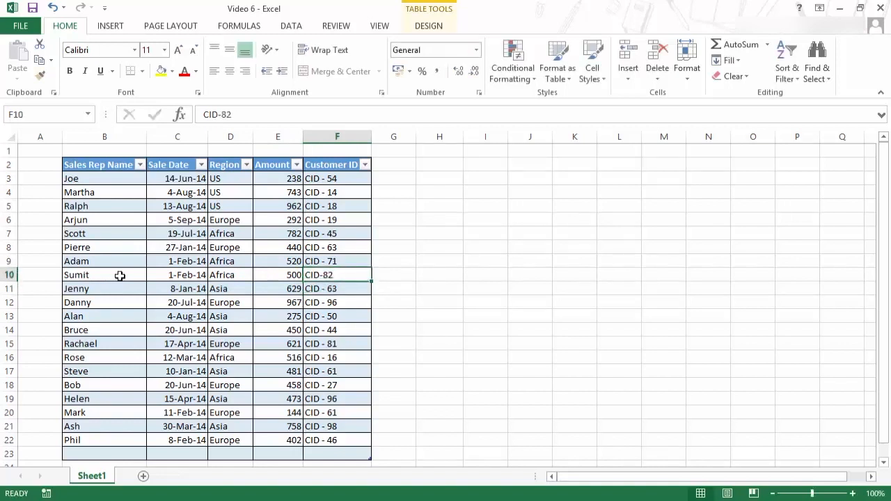
- Enter =SUM(Table5[Amount]) in H4, selecting the whole Amount column as a structured reference
click(436, 189)
text(=sum)
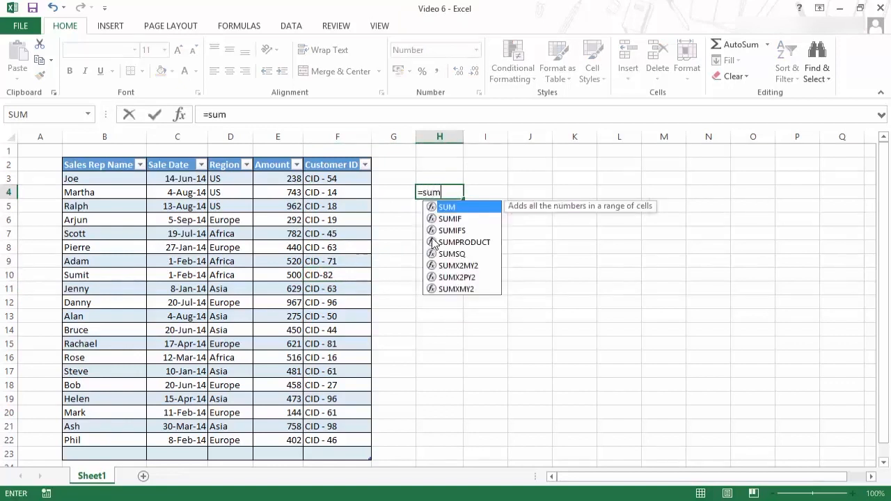
key(Tab)
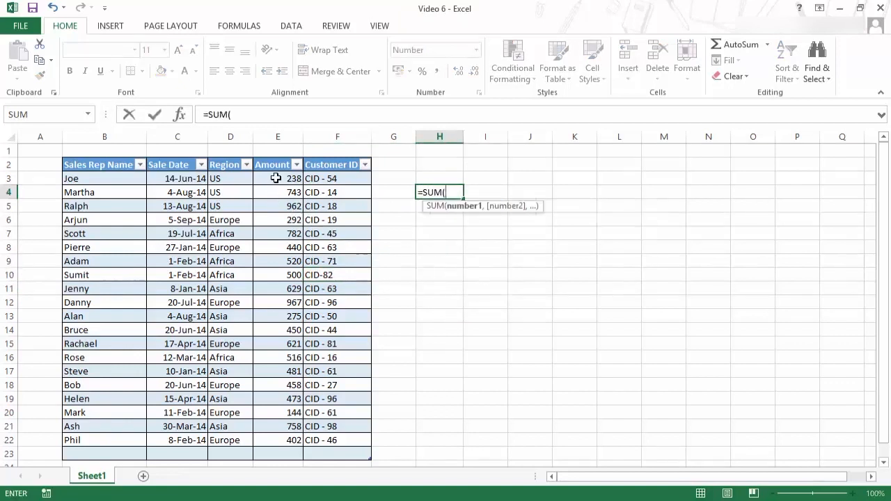
drag(277, 178, 272, 439)
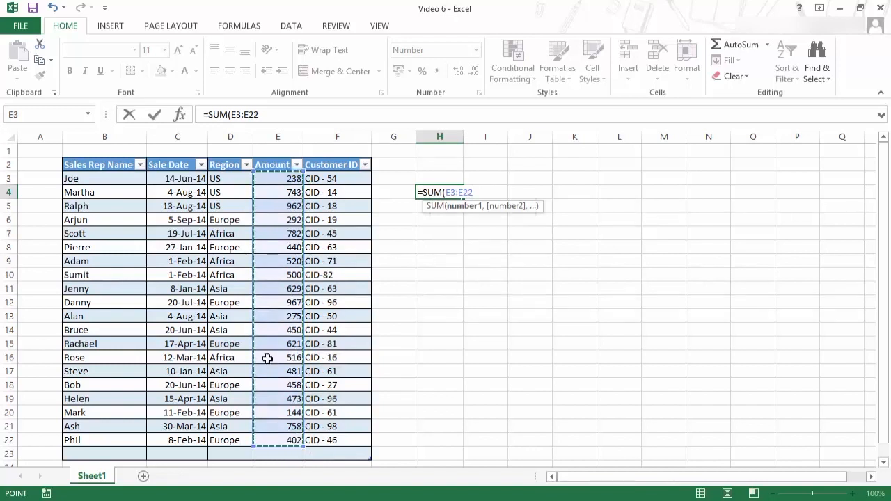
key(shift+Down)
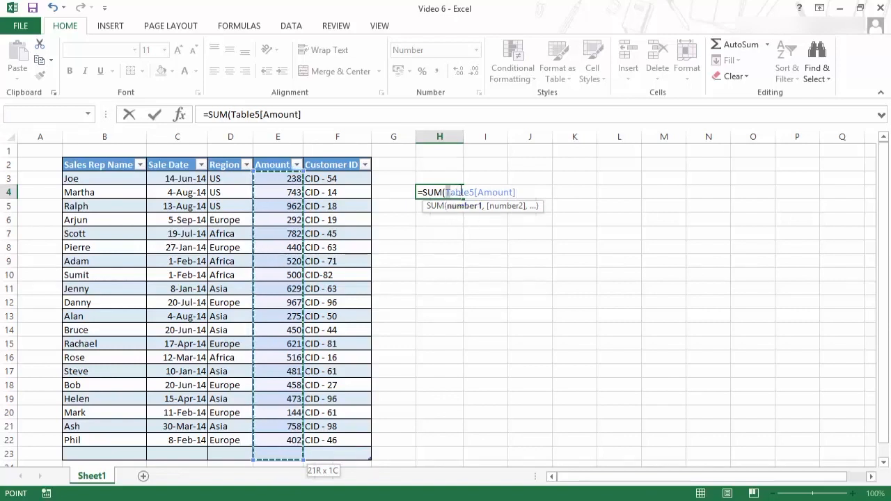
drag(447, 193, 518, 188)
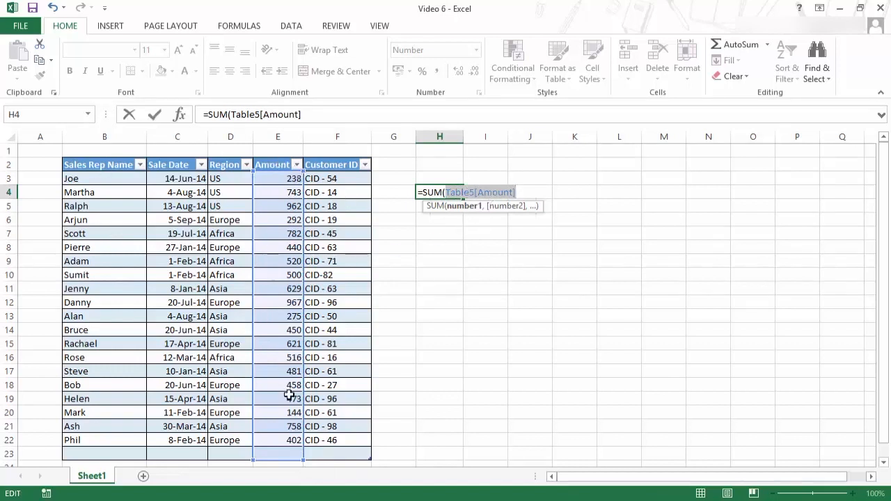
key(BackSpace)
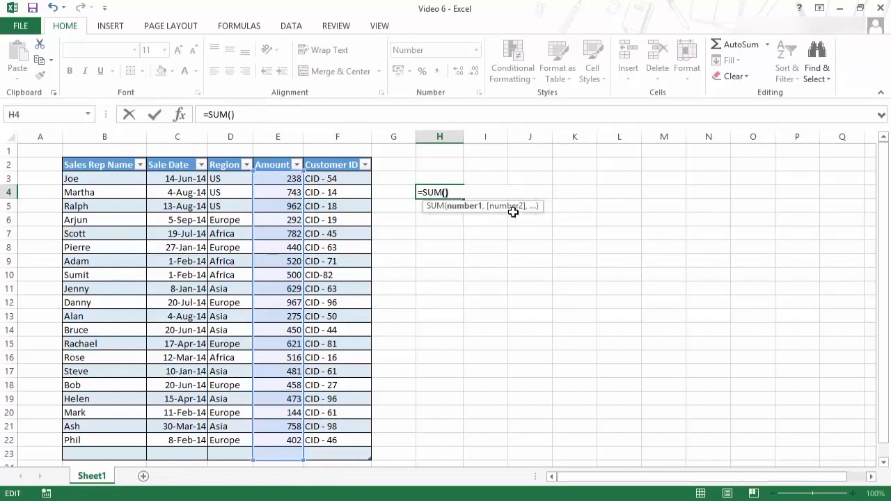
text())
key(ctrl+z)
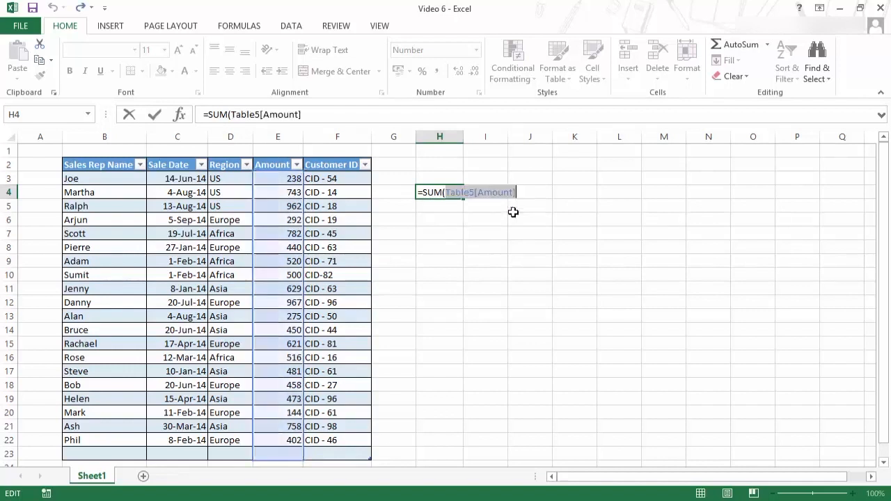
click(530, 192)
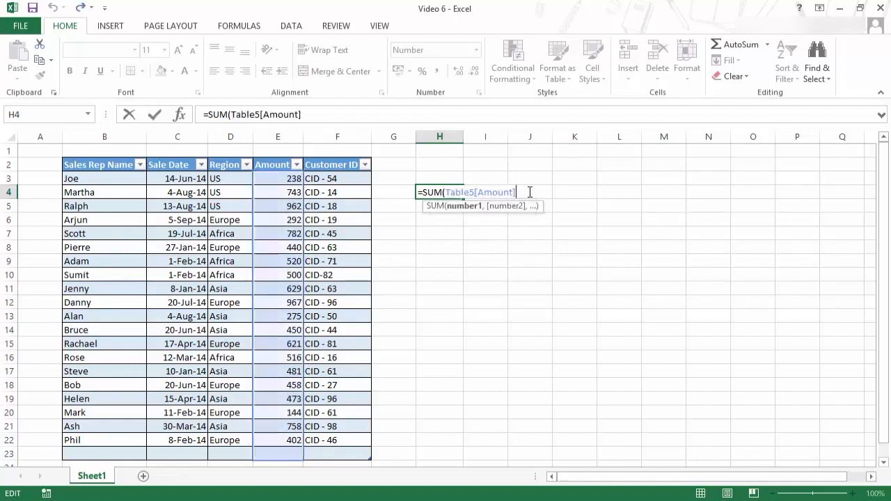
text())
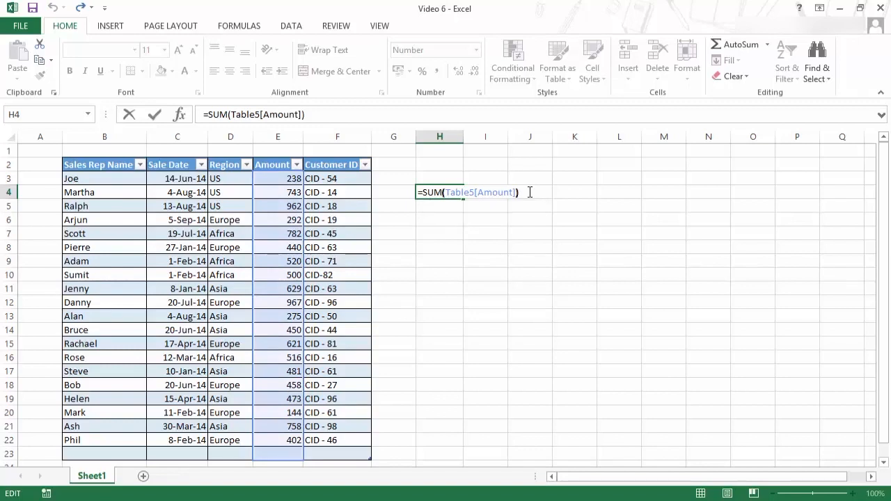
key(Return)
key(Up)
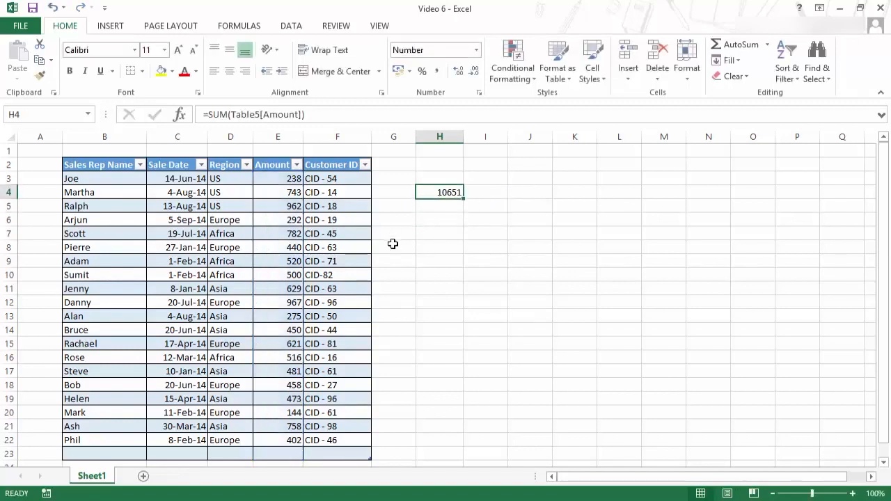
scroll(332, 344, down, 1)
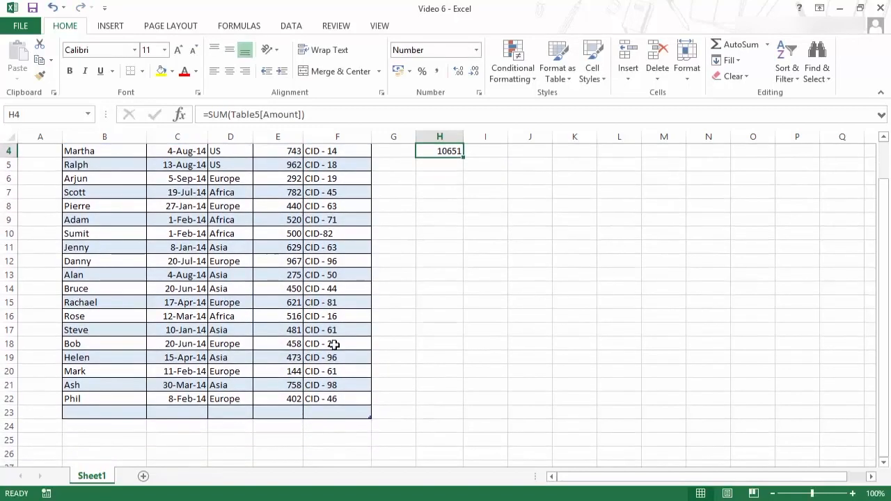
- Enter amount 800 in the row directly below the table to extend it
click(288, 411)
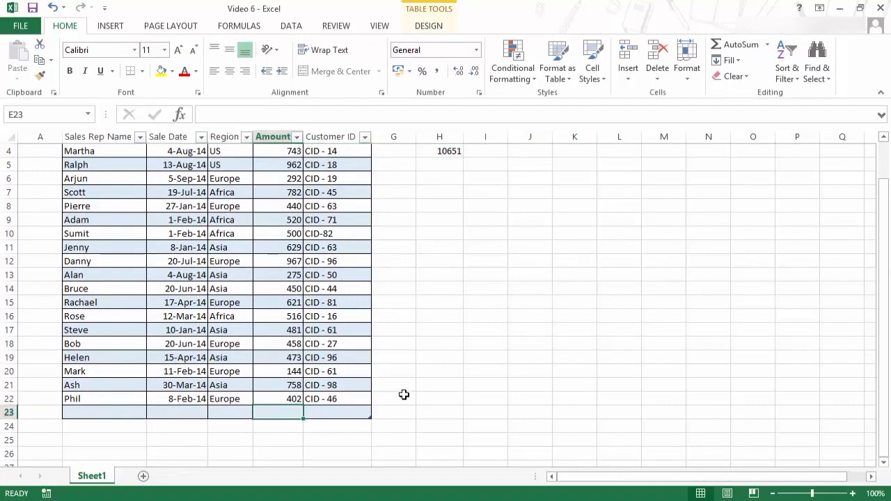
text(800)
key(Return)
- Tab past the last column of the new row to add another table row, and enter amount 450
key(Up)
scroll(431, 362, up, 1)
key(Tab)
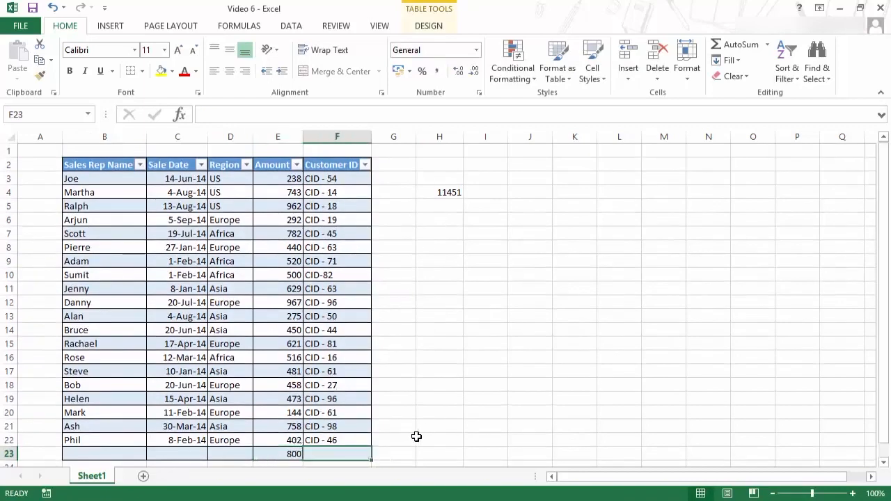
key(Tab)
key(Tab)
key(Tab)
key(Tab)
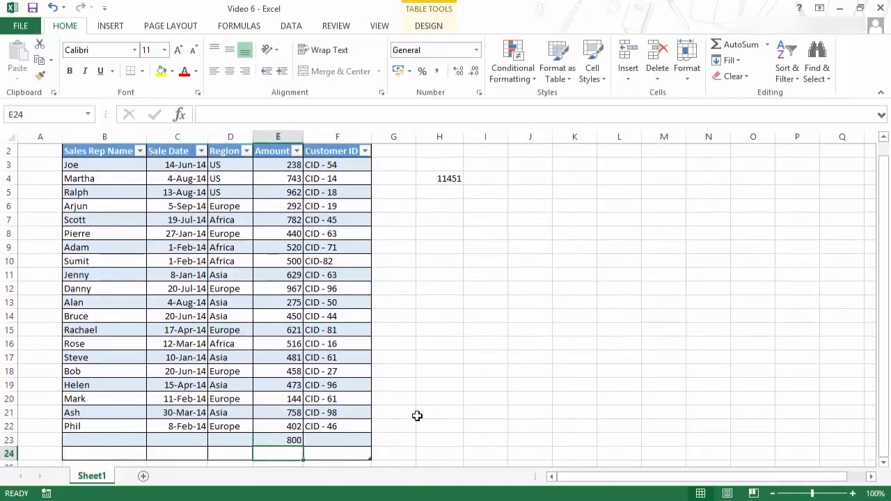
text(45)
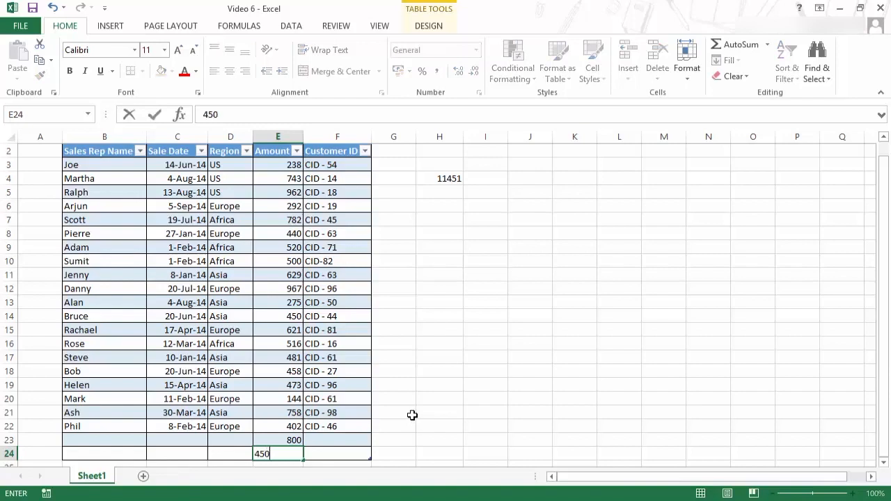
text(0)
key(Return)
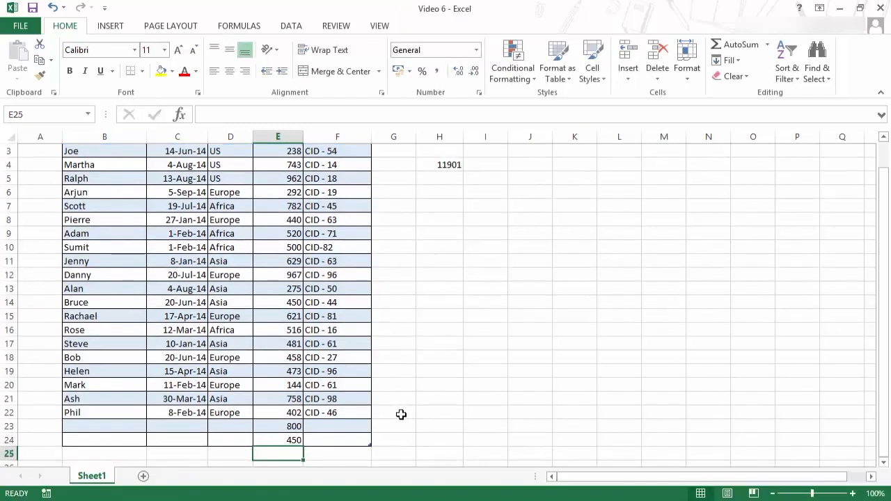
- Delete the SUM formula in H4
scroll(410, 416, up, 1)
click(434, 191)
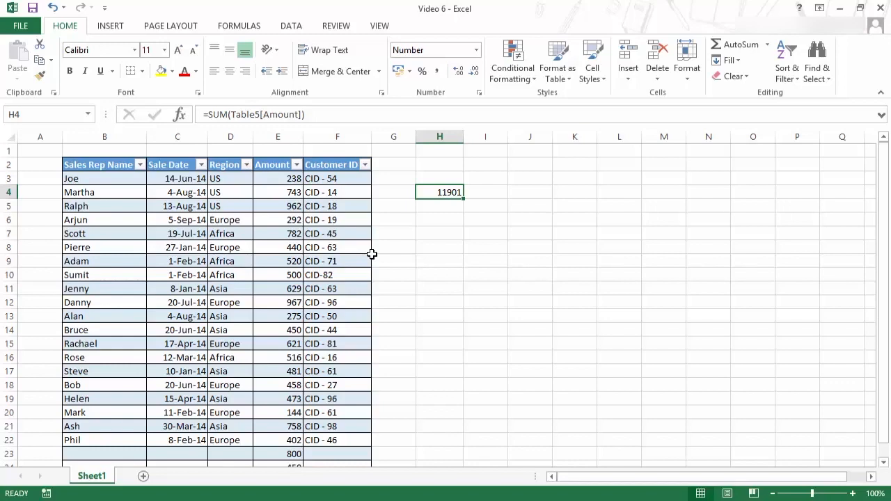
scroll(299, 191, down, 3)
scroll(429, 199, up, 3)
scroll(251, 327, down, 2)
scroll(327, 391, up, 2)
key(Delete)
scroll(440, 206, down, 1)
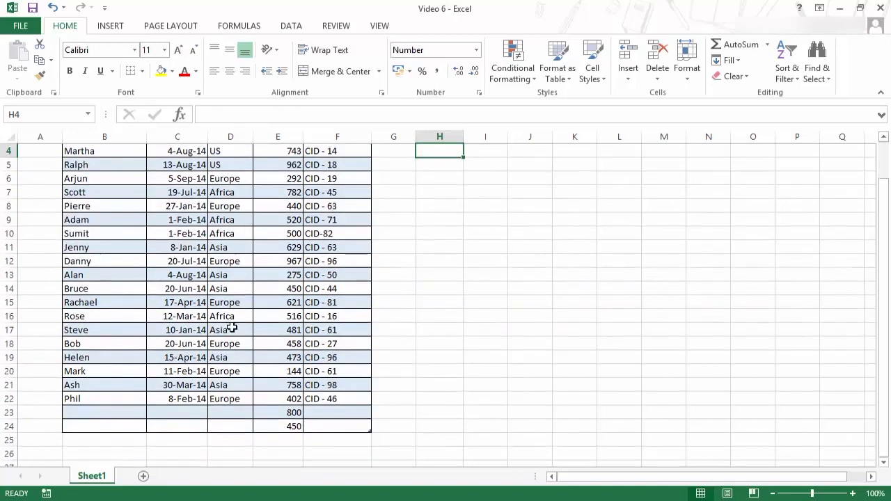
- Shrink the table back so it ends at row 22, dropping the two added rows
mouse_move(143, 410)
mouse_down()
mouse_move(195, 422)
mouse_move(360, 424)
mouse_move(371, 432)
mouse_move(405, 423)
mouse_move(362, 399)
mouse_up()
click(406, 424)
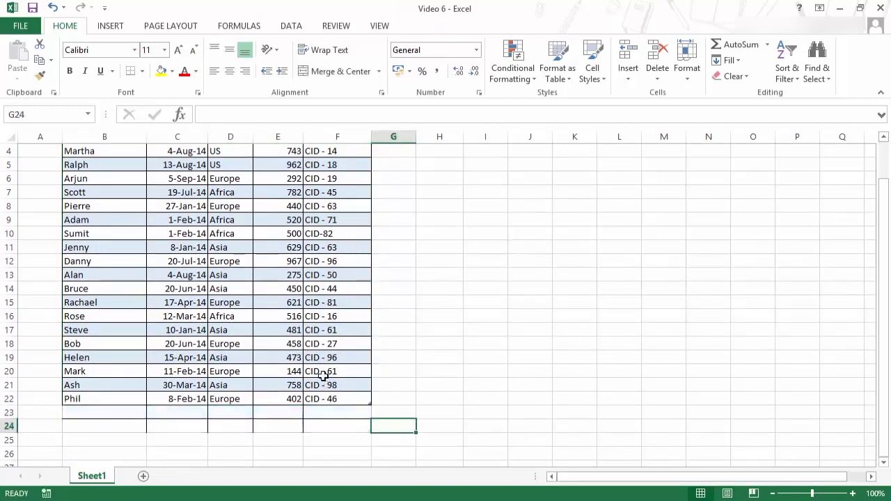
scroll(244, 428, up, 1)
scroll(245, 428, down, 2)
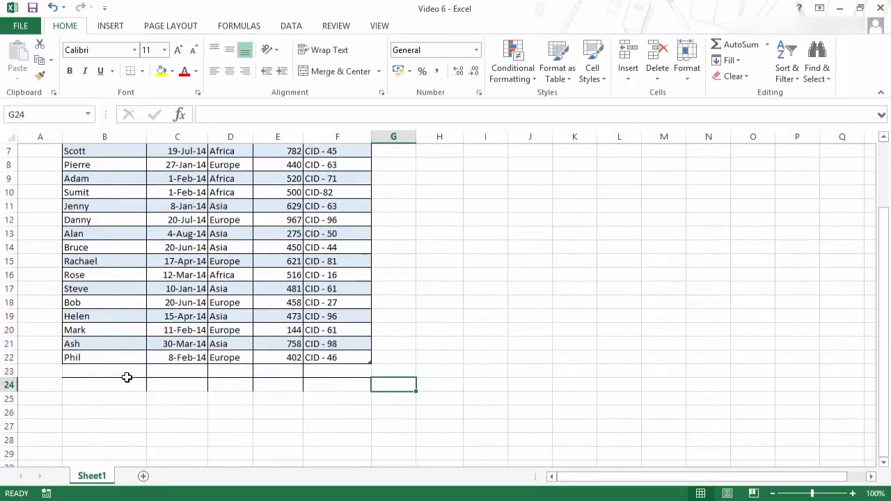
- Clear all contents and formatting from the leftover cells B23:F24
drag(125, 376, 351, 386)
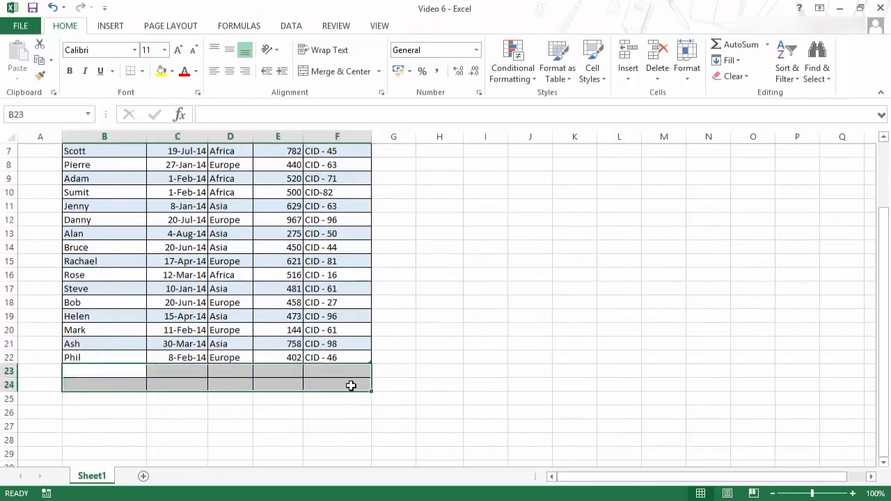
click(737, 76)
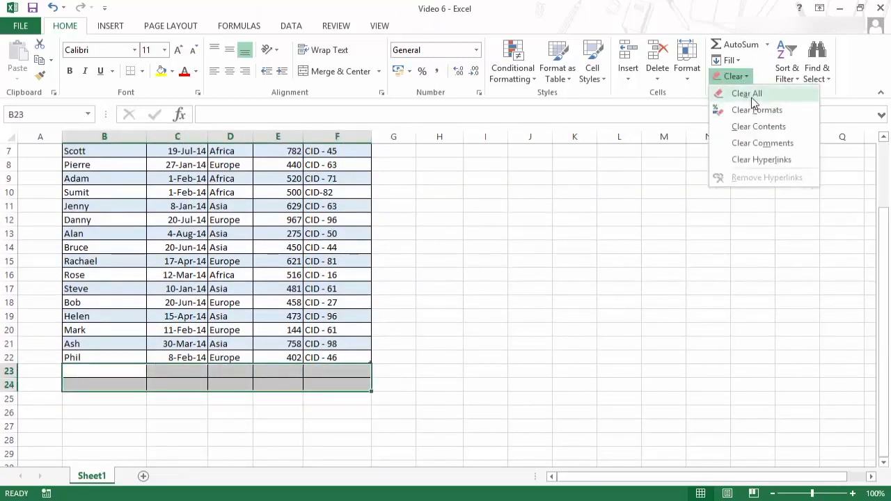
click(750, 98)
scroll(373, 318, up, 2)
click(429, 302)
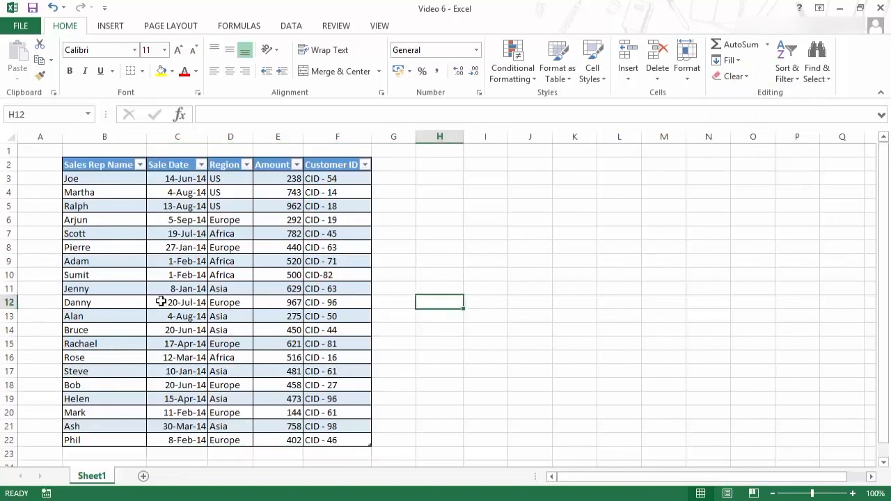
click(171, 234)
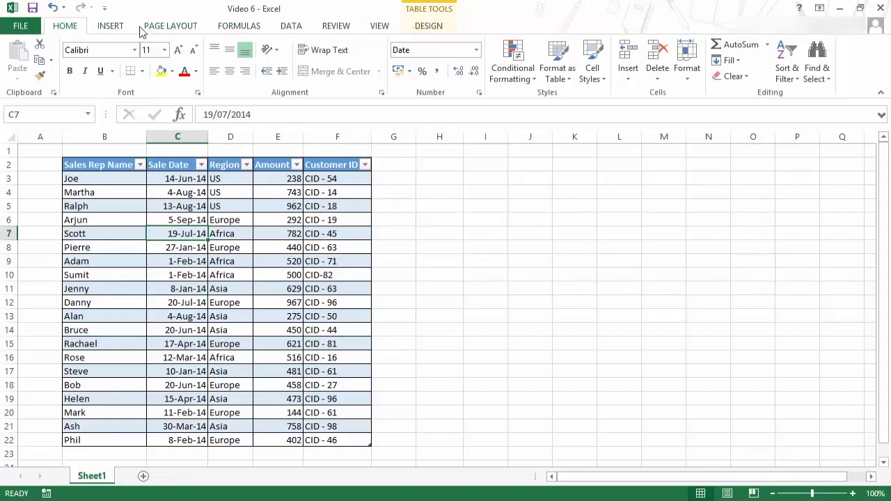
click(475, 249)
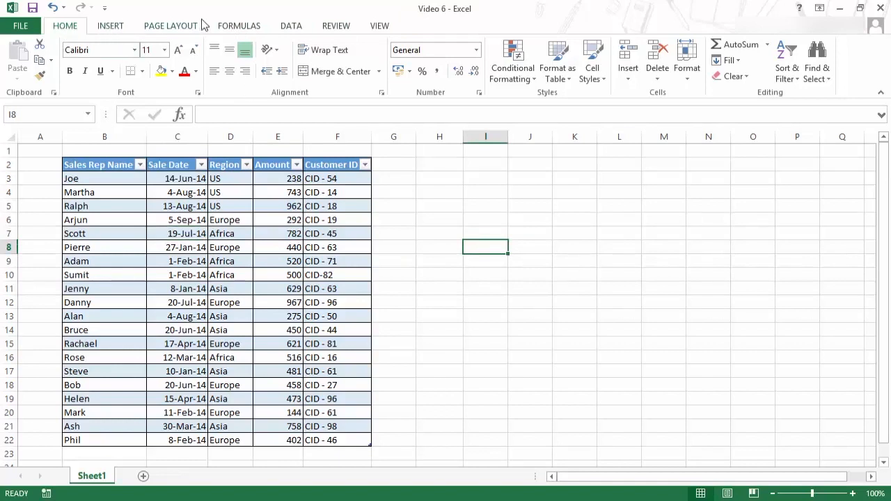
click(229, 247)
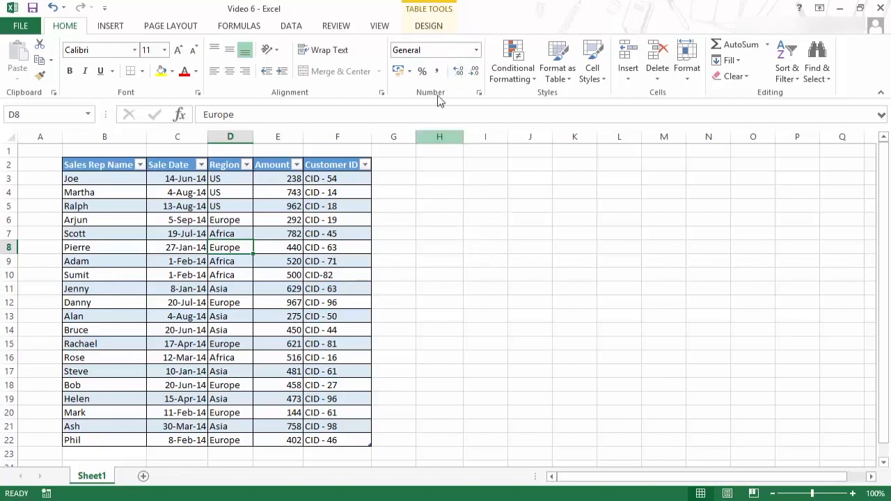
- Remove duplicate rows from the whole table, checking only the Region column
click(429, 27)
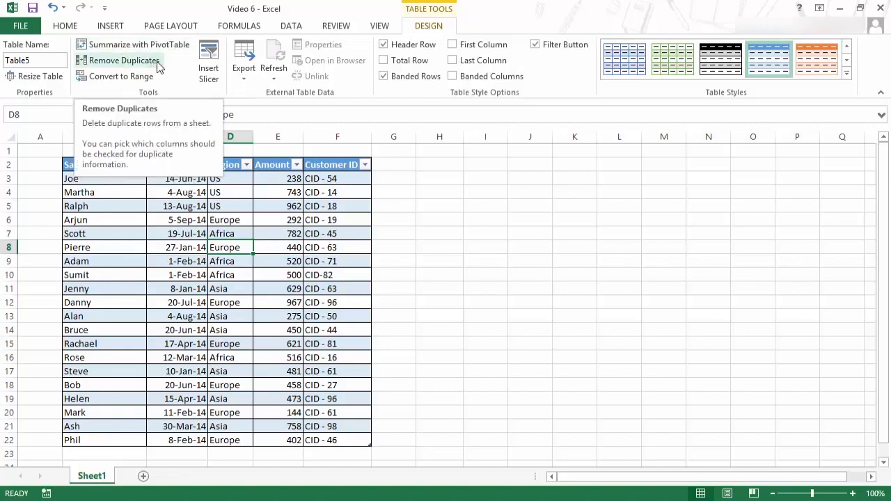
click(183, 202)
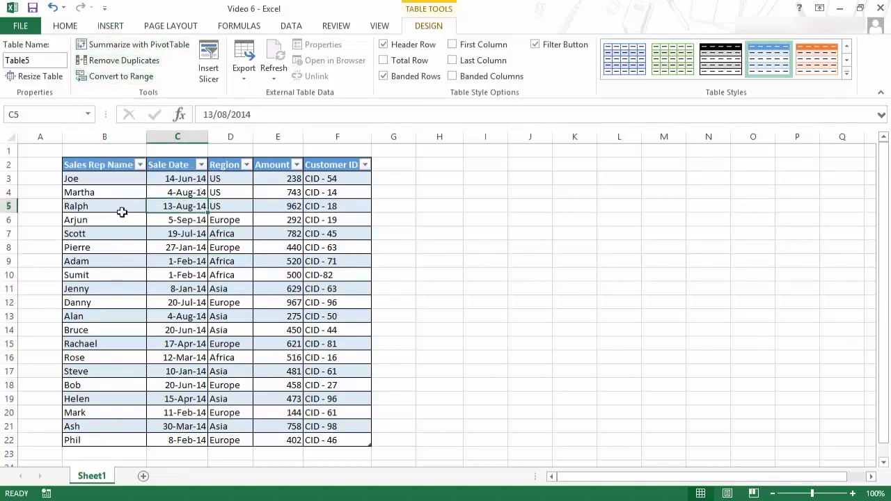
drag(100, 167, 354, 440)
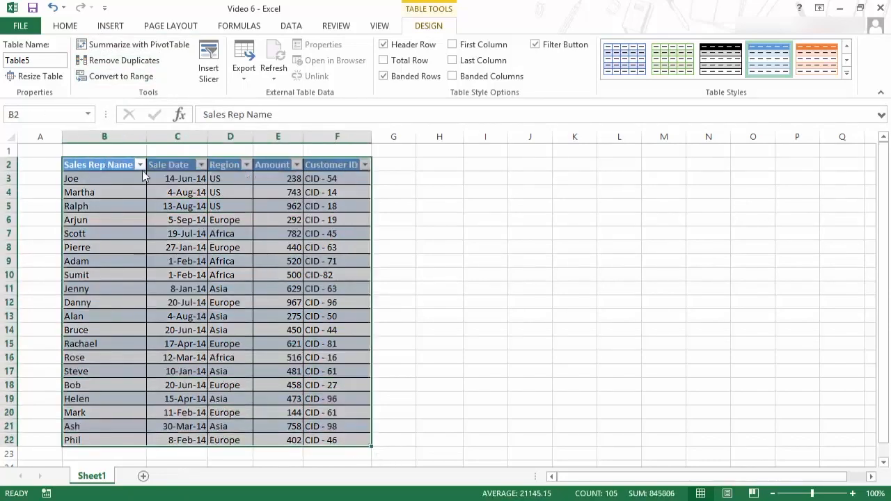
click(119, 60)
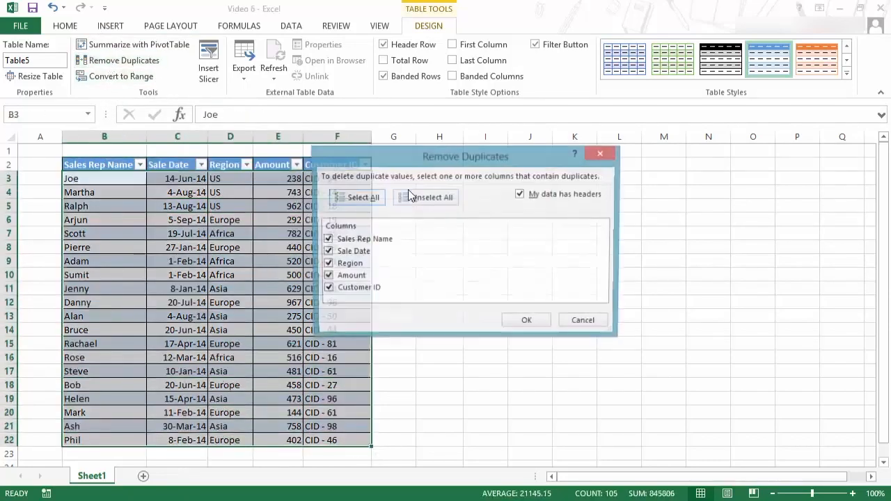
click(326, 240)
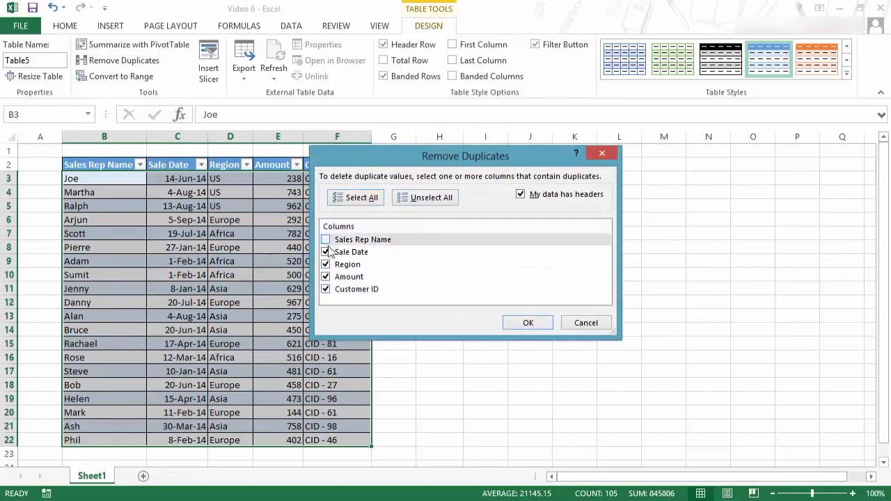
click(325, 252)
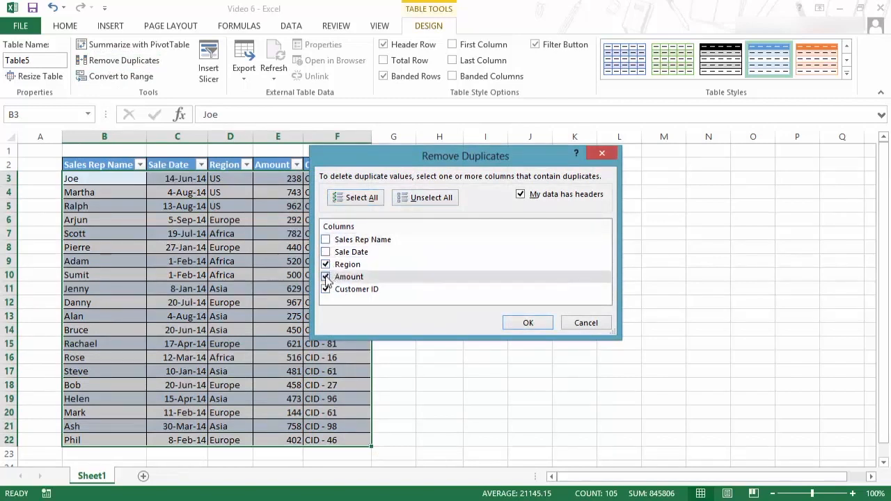
click(325, 277)
click(325, 289)
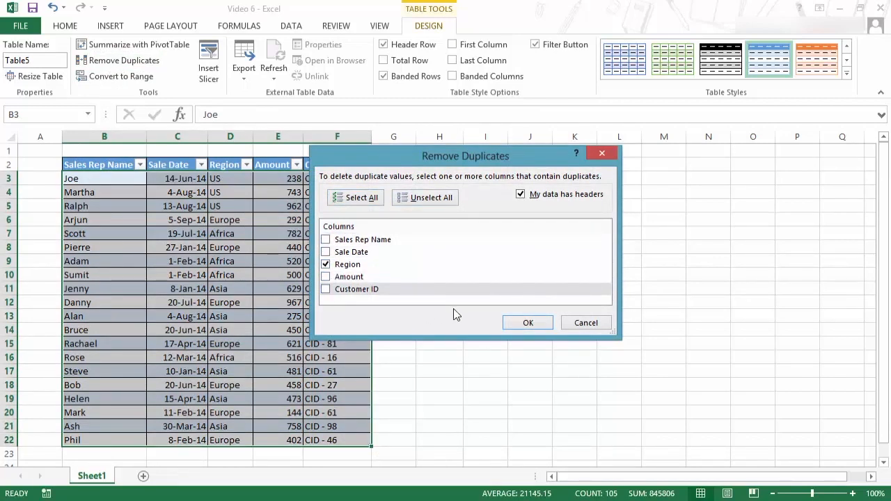
click(519, 325)
click(447, 284)
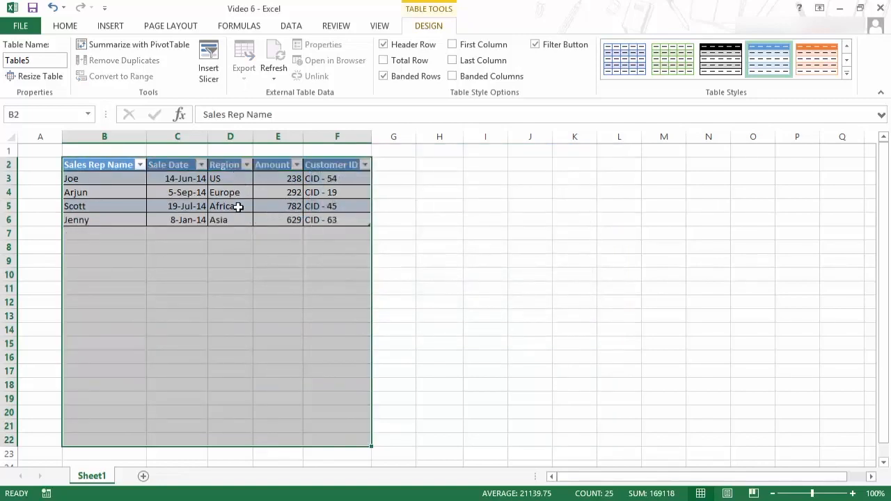
- Undo the duplicate removal
key(ctrl+z)
click(237, 260)
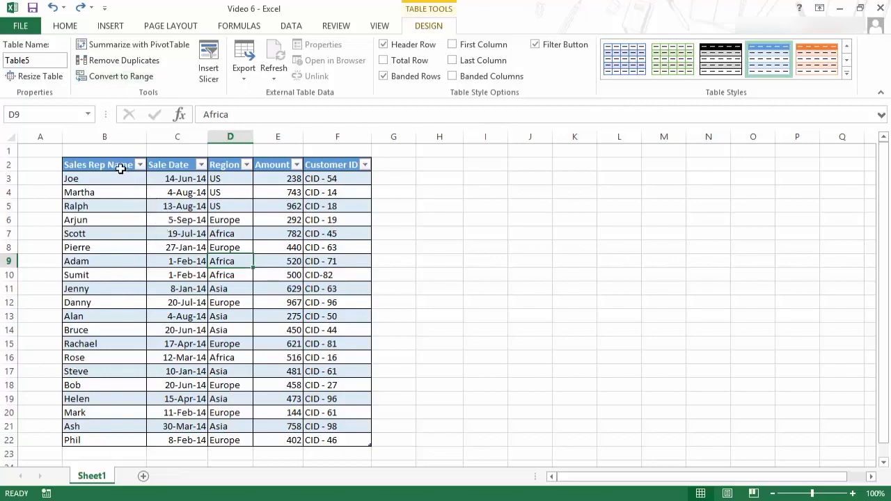
- Convert the table to a normal range
click(184, 232)
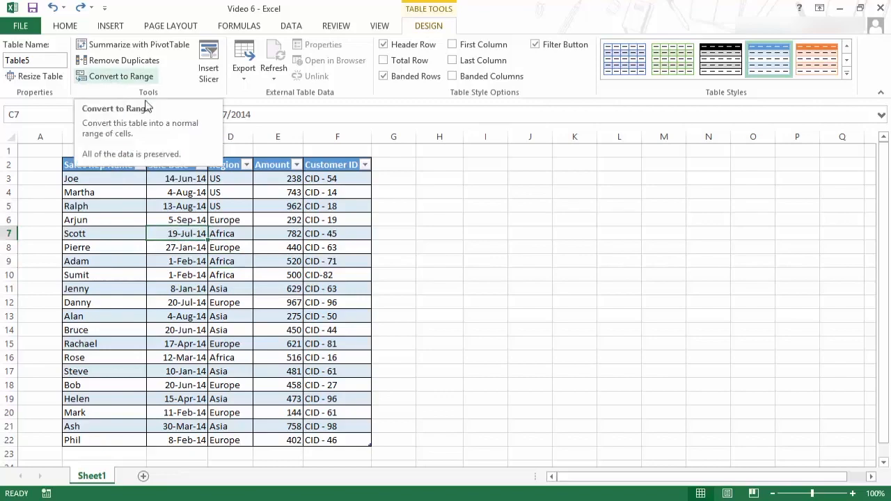
right_click(185, 236)
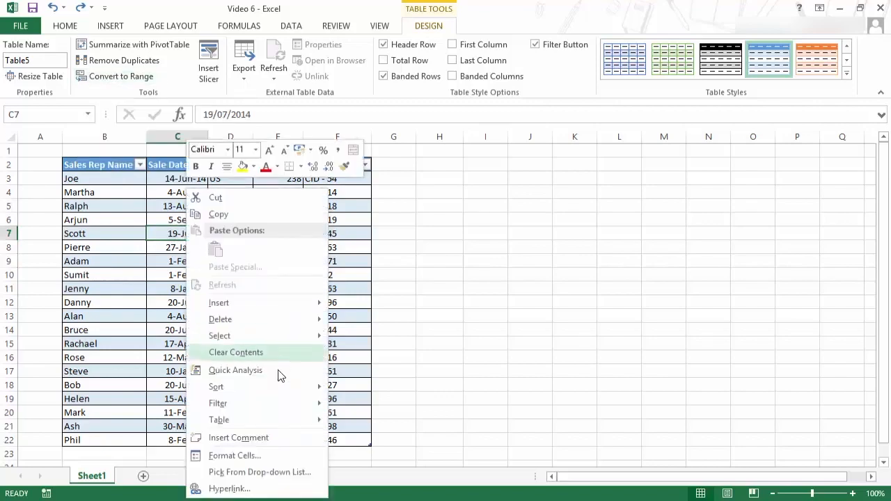
mouse_move(289, 426)
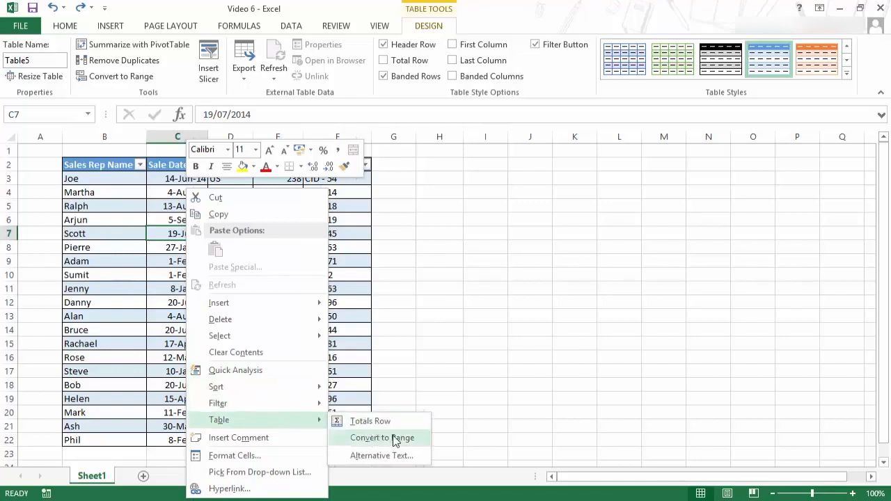
click(165, 234)
click(115, 76)
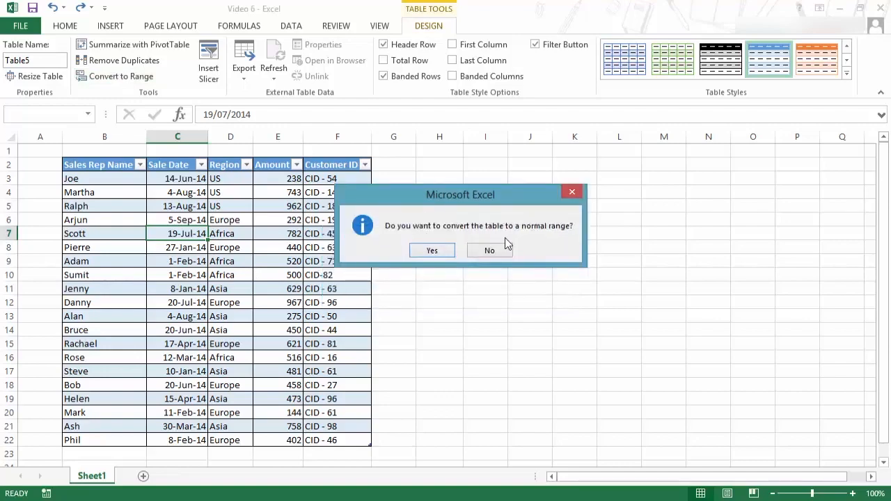
click(444, 254)
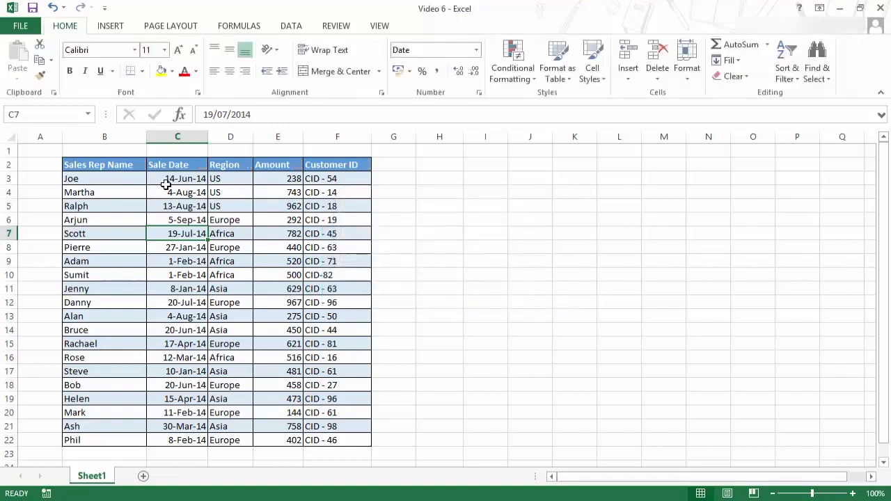
- Undo the conversion to a normal range
drag(133, 164, 310, 370)
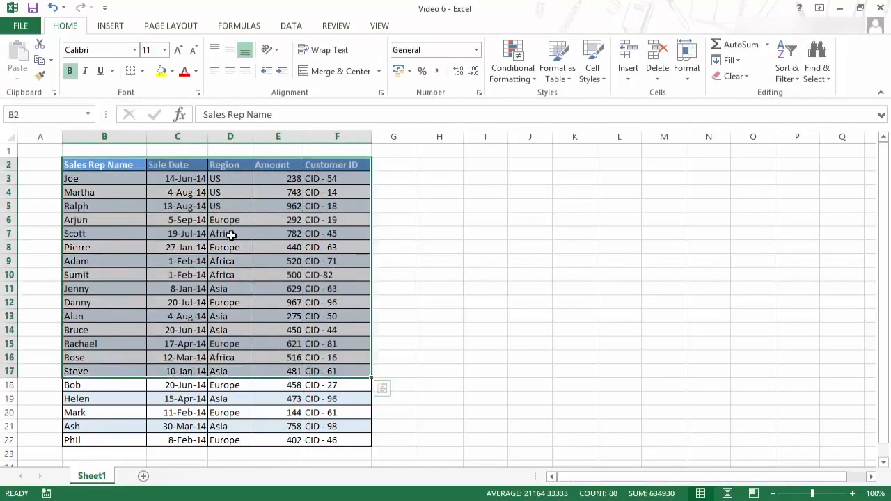
click(230, 235)
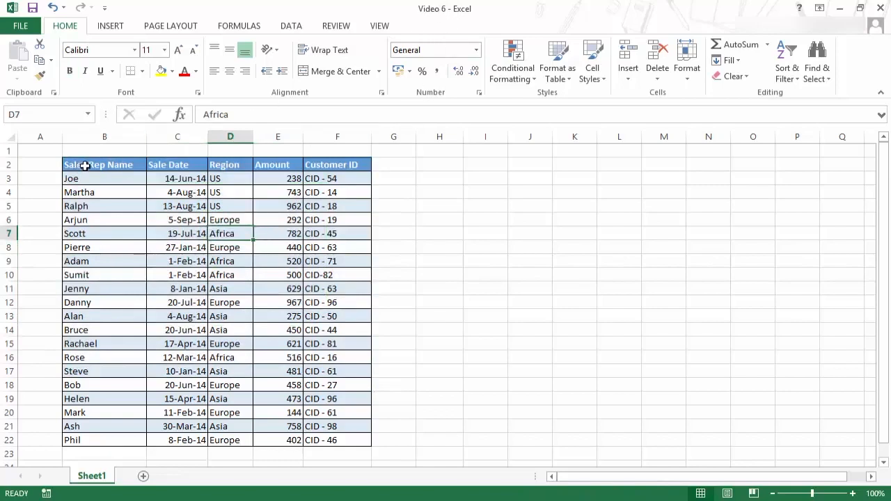
click(119, 167)
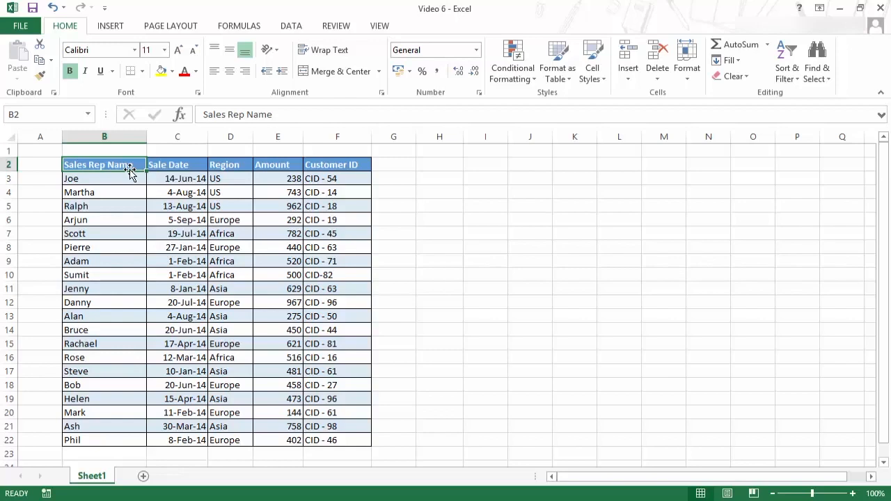
key(ctrl+z)
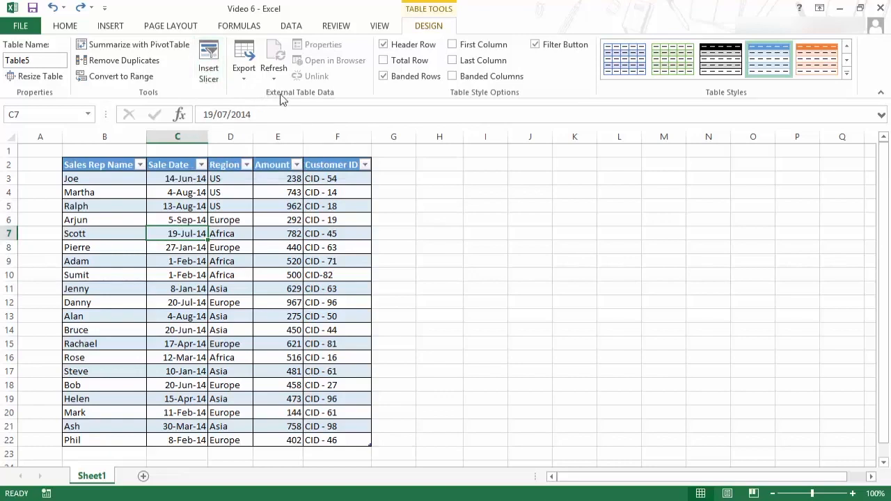
- Open the table's export options, including Export Table to SharePoint List
click(247, 75)
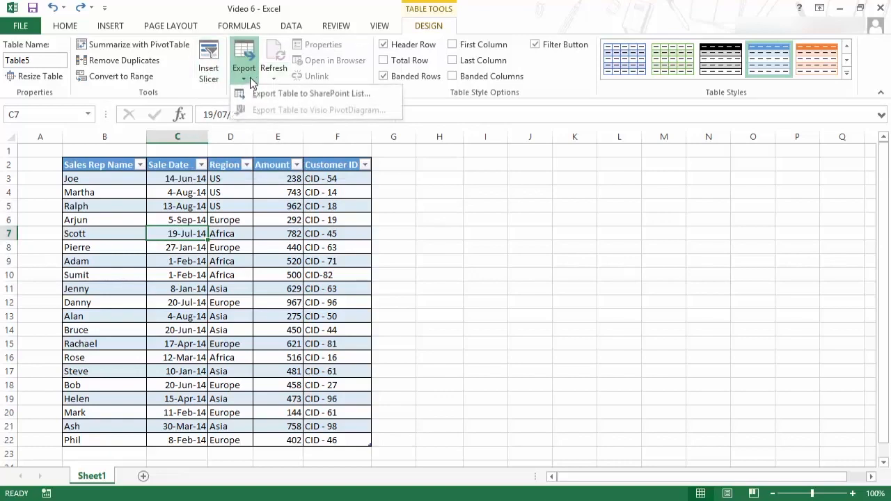
click(247, 75)
click(247, 75)
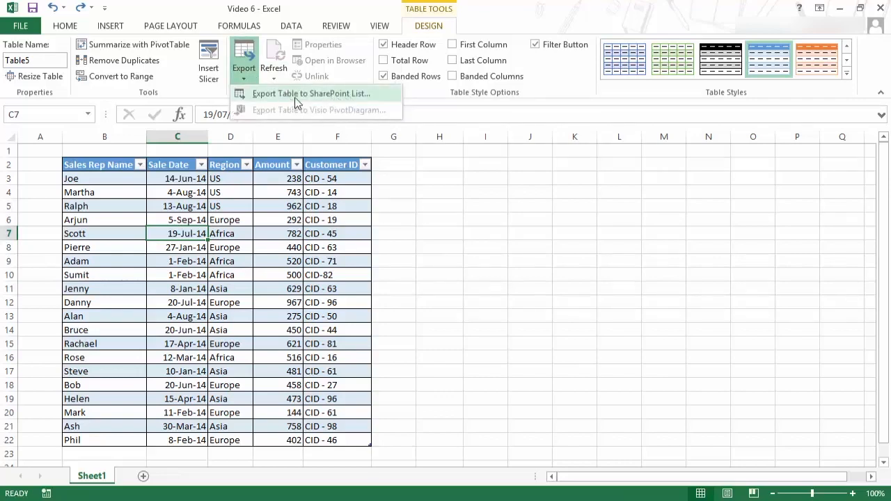
click(252, 84)
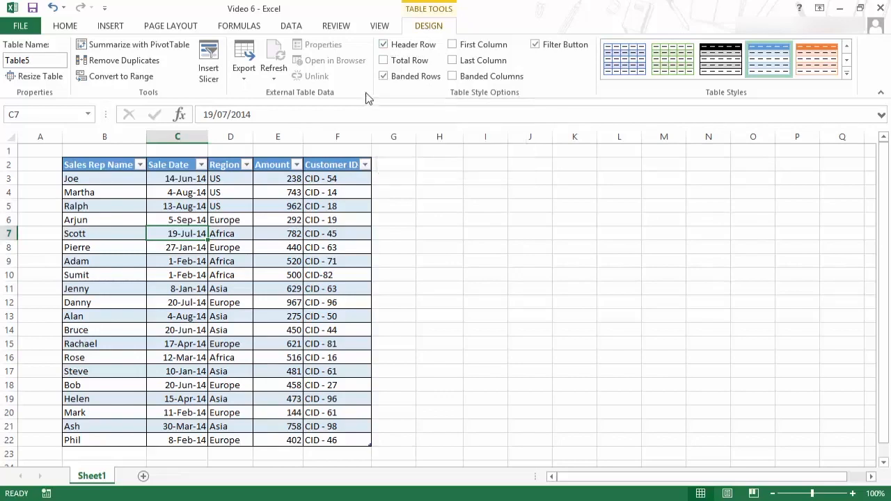
- Turn the table's header row off and back on
click(383, 44)
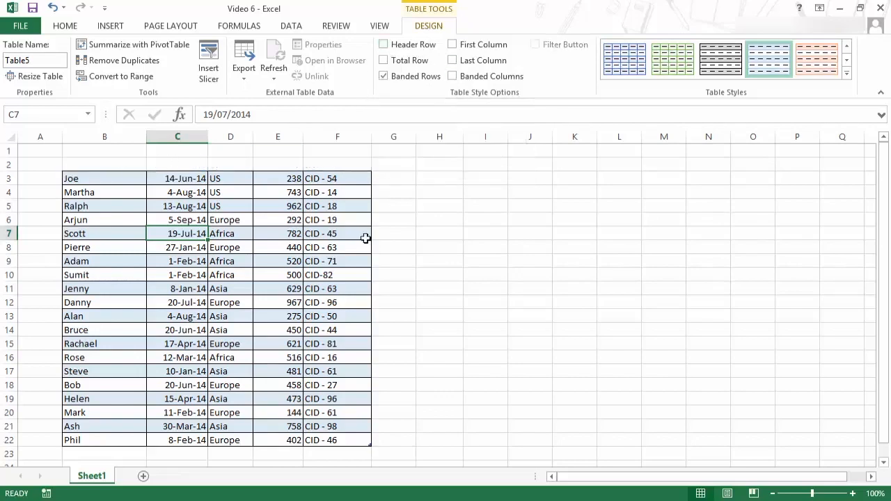
click(383, 45)
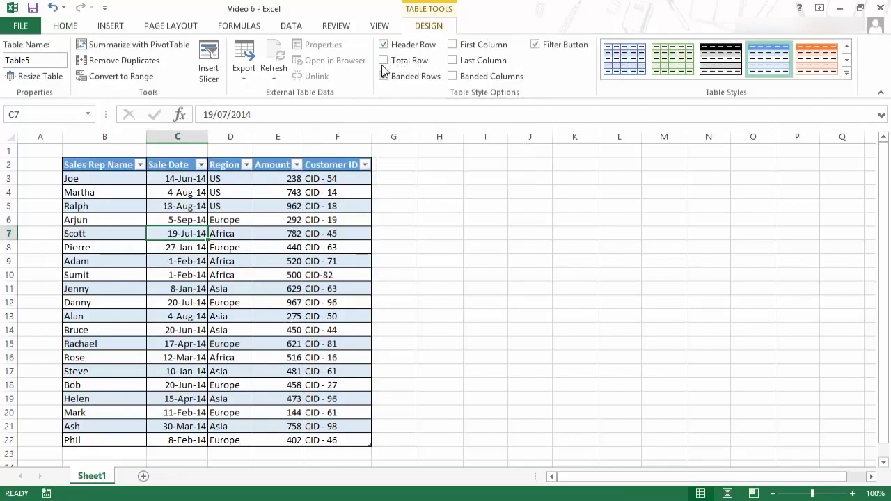
- Turn on the total row and browse the summary functions for the Customer ID total
click(403, 62)
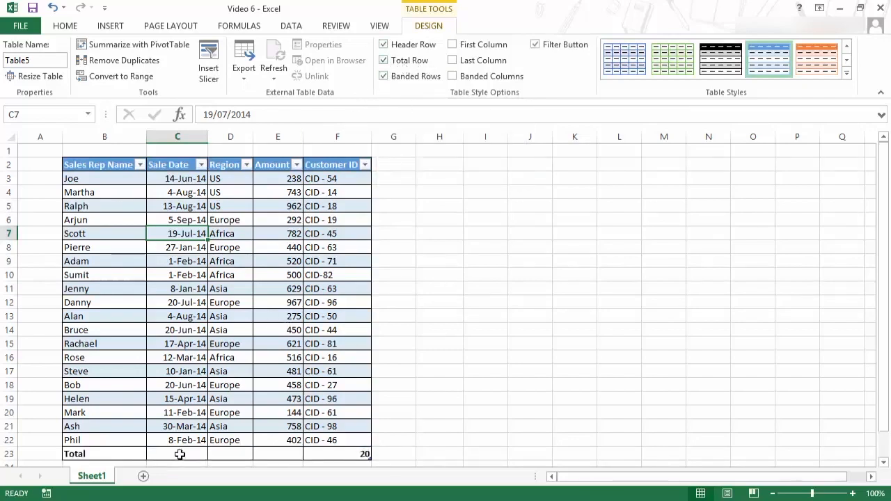
drag(134, 453, 328, 452)
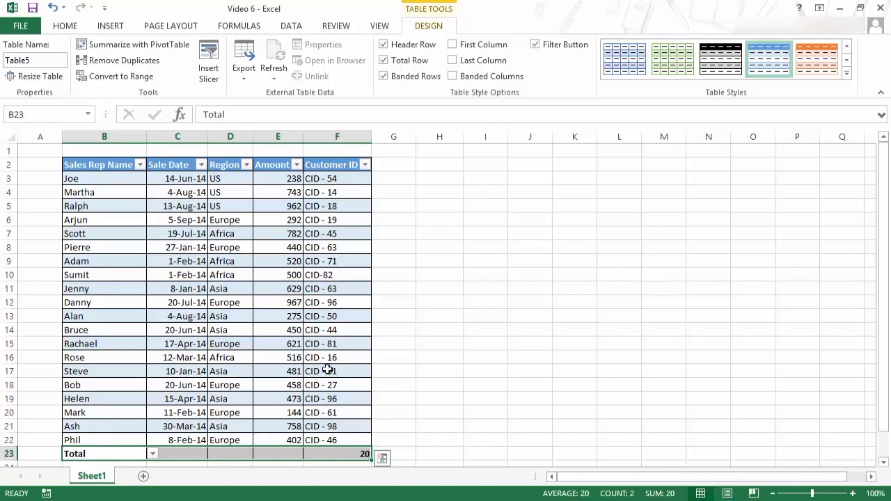
scroll(342, 292, down, 1)
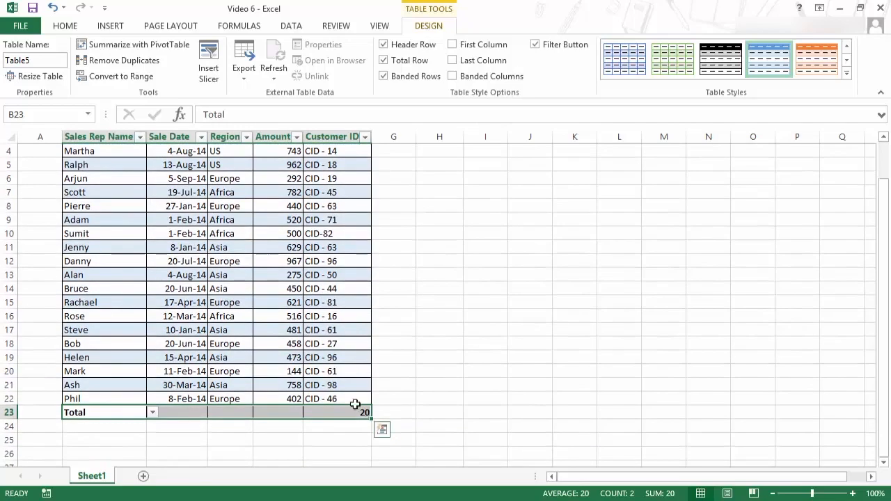
click(351, 415)
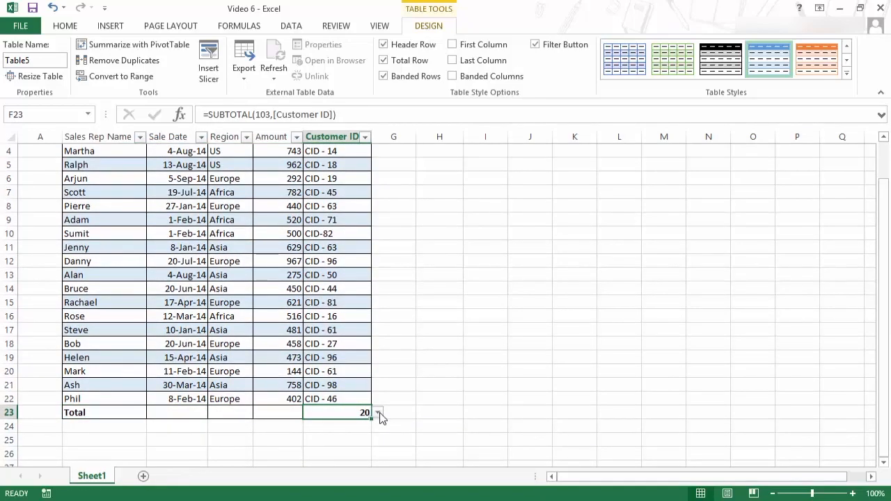
click(377, 413)
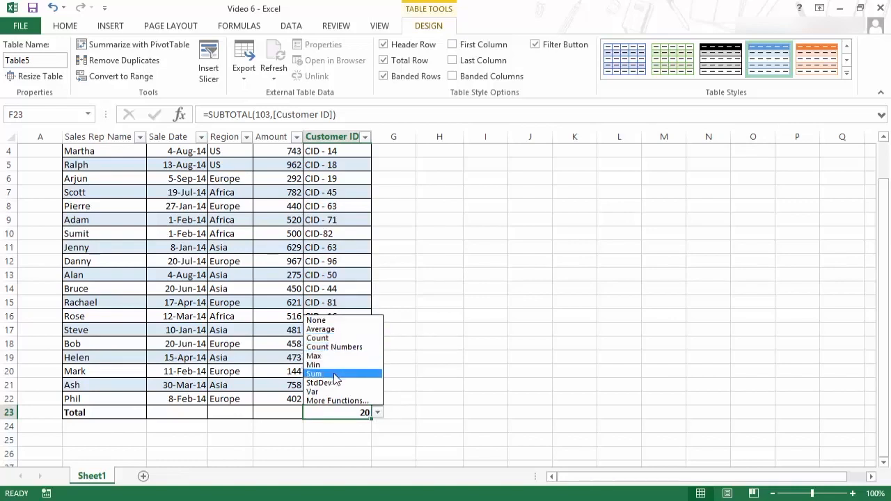
key(Escape)
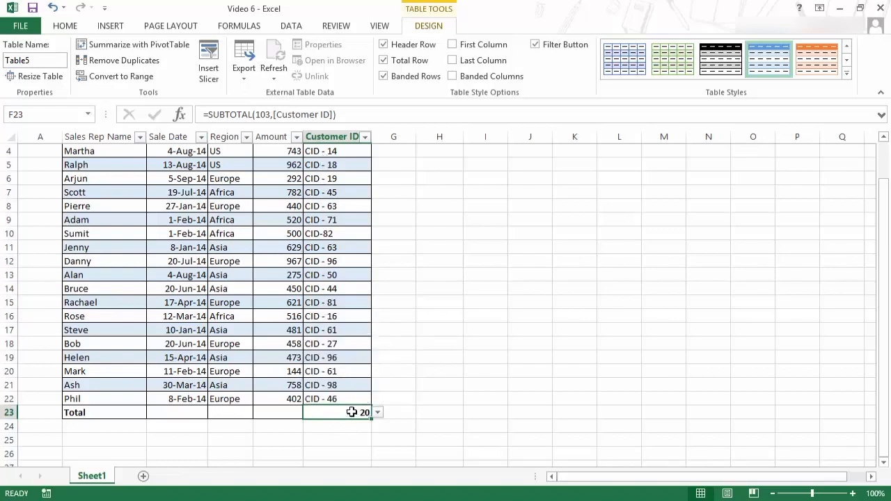
- Reopen the Customer ID total's function list, then turn off the total row
click(378, 413)
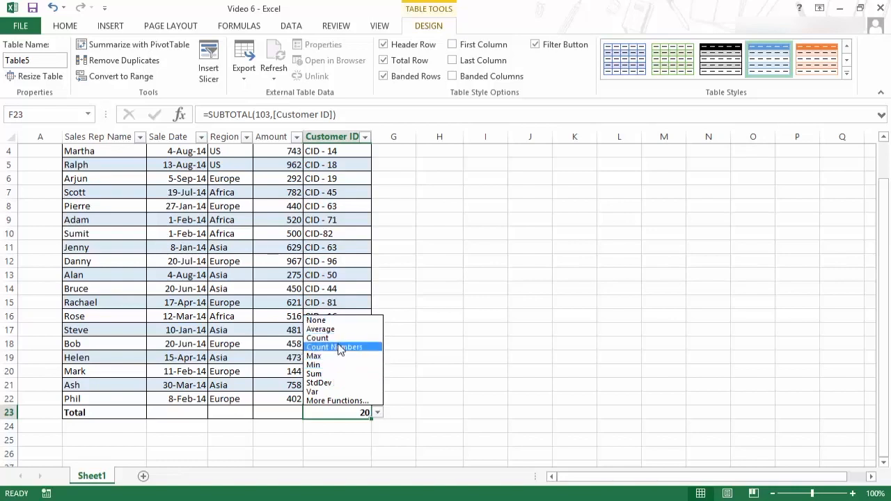
click(340, 411)
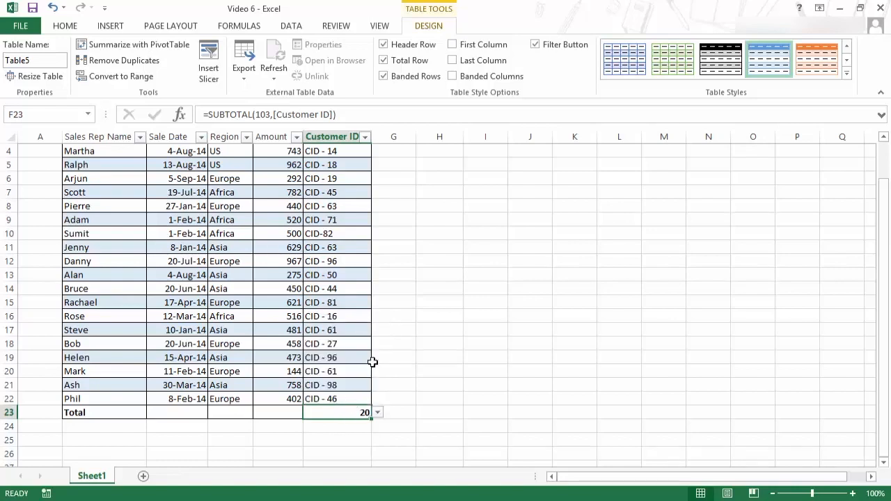
click(383, 60)
scroll(399, 121, up, 1)
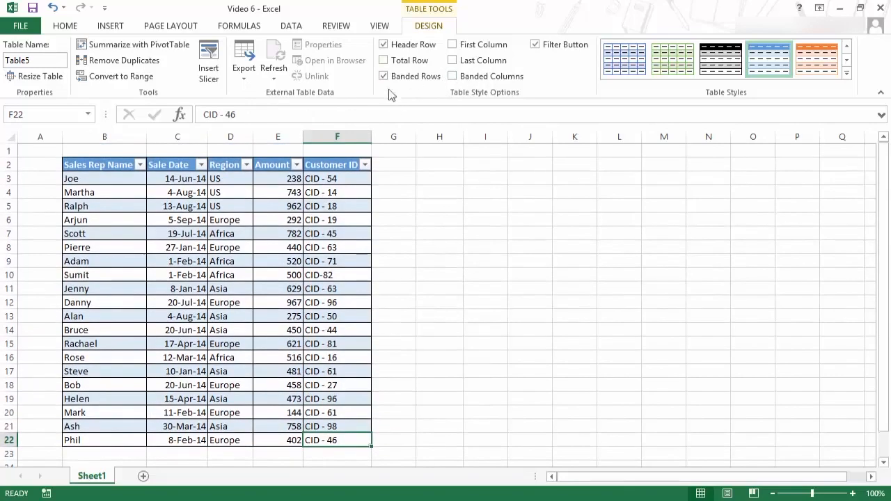
- Toggle banded rows and the first column formatting off and on to preview them
click(384, 77)
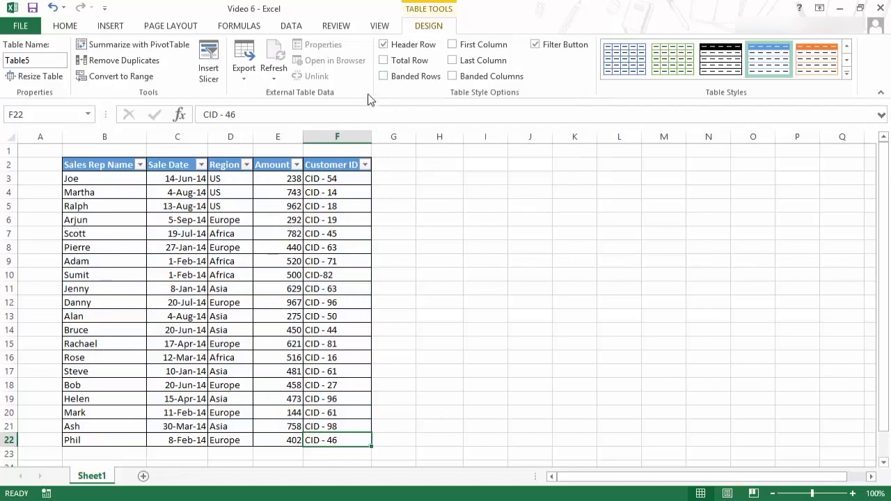
click(384, 76)
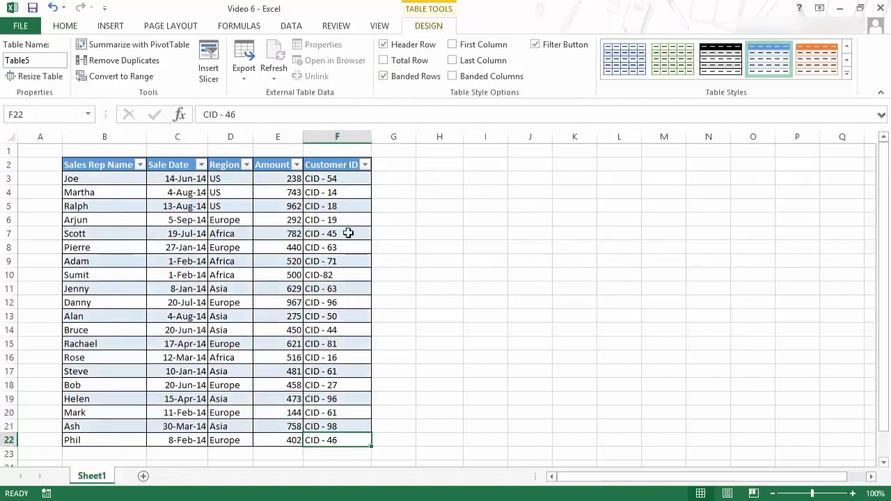
click(453, 46)
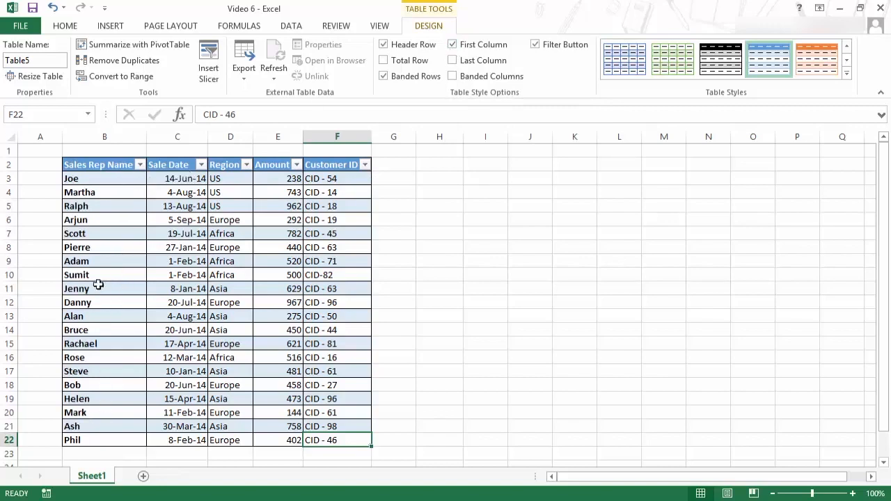
click(453, 46)
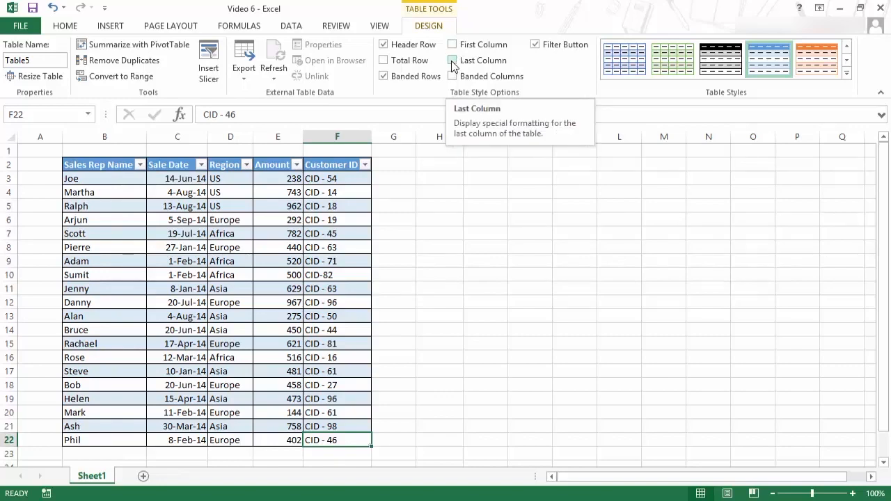
- Toggle the last column, banded columns, banded rows and filter buttons on and off to preview them
click(453, 63)
click(453, 61)
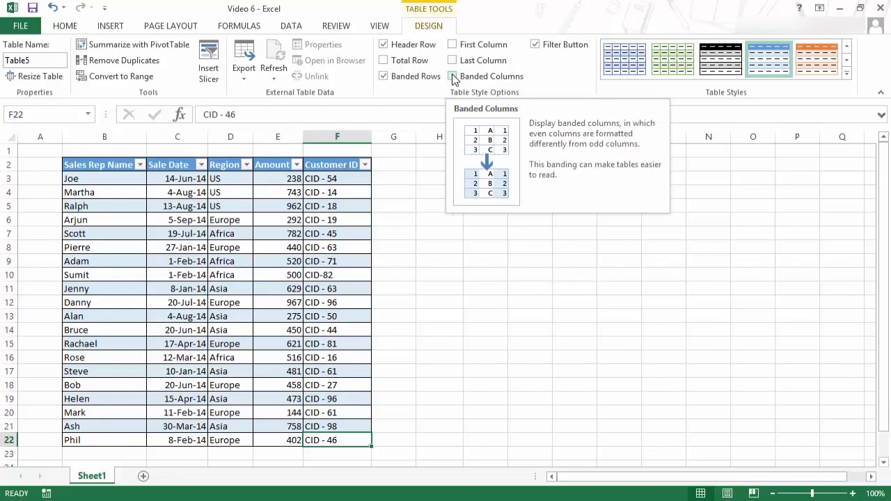
click(453, 76)
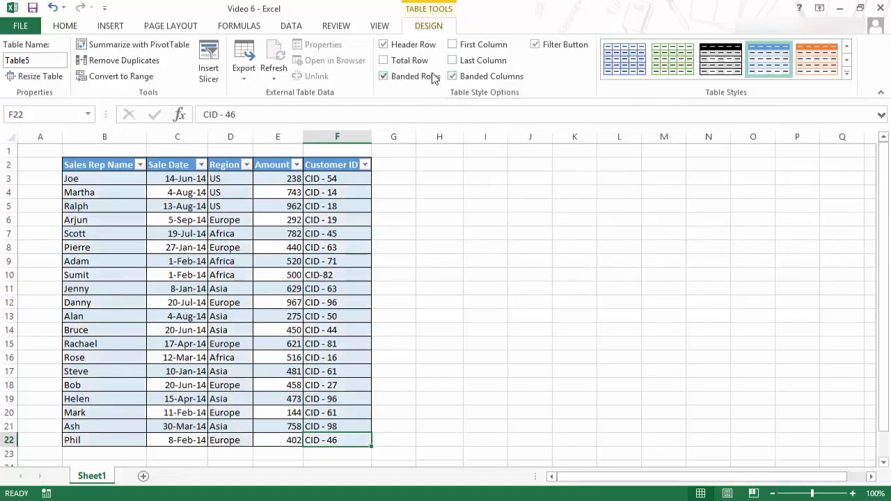
click(383, 76)
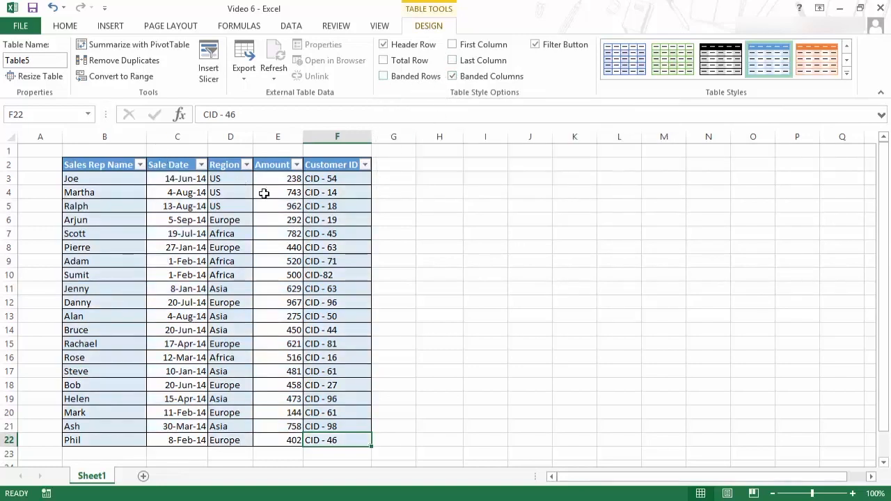
click(383, 77)
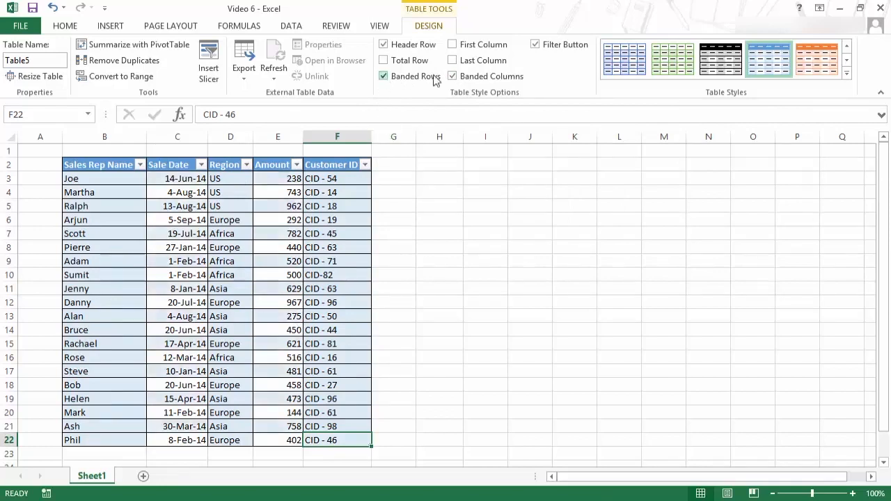
click(452, 77)
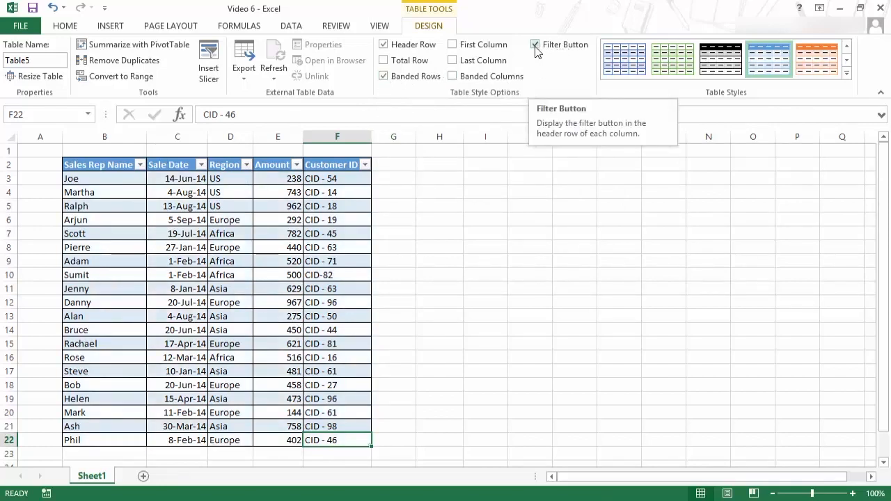
click(535, 46)
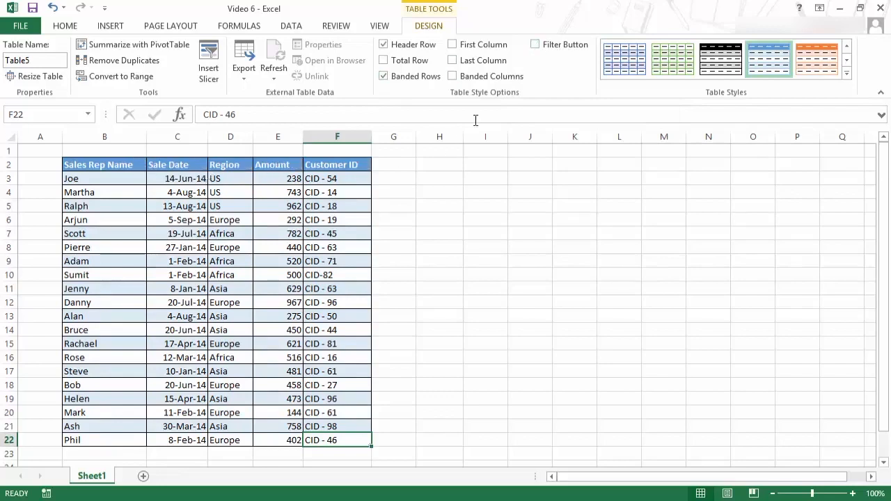
click(535, 45)
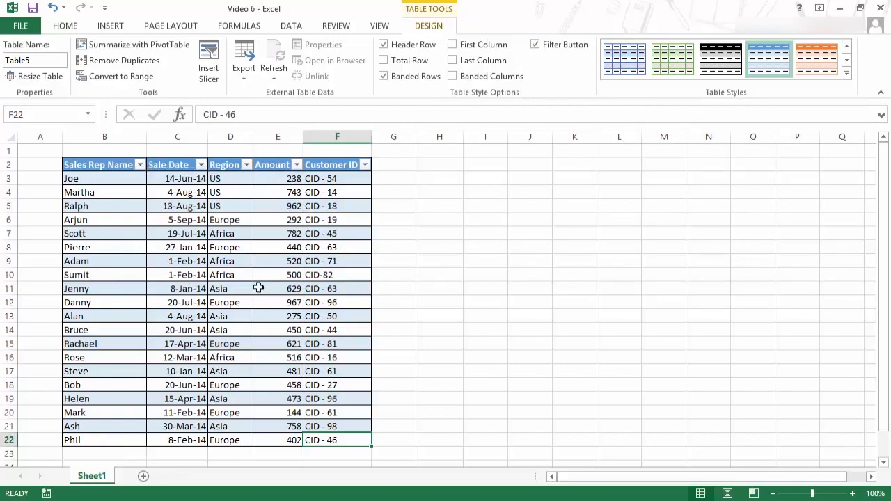
- Browse the table styles gallery and open the New Table Style dialog, closing it unchanged
click(847, 73)
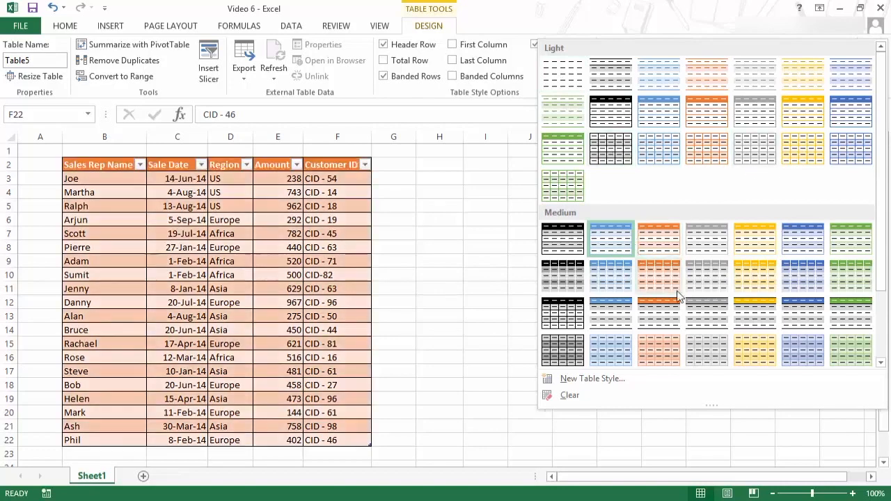
drag(879, 179, 888, 279)
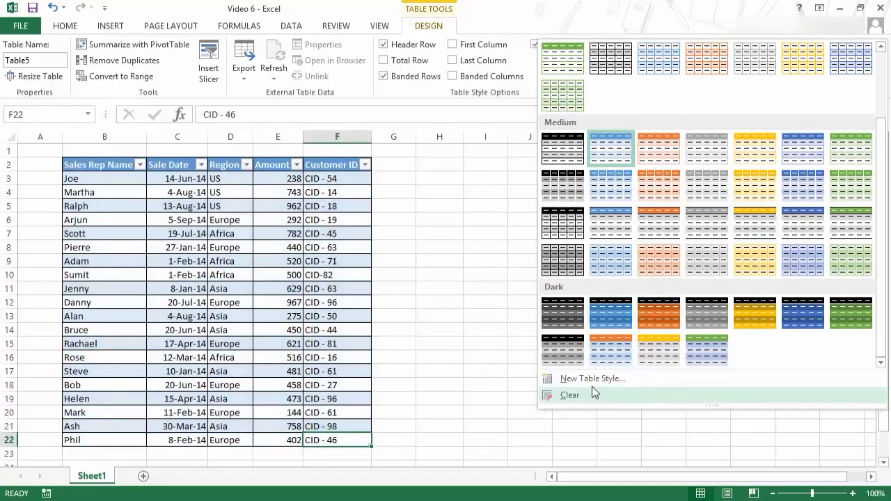
click(592, 378)
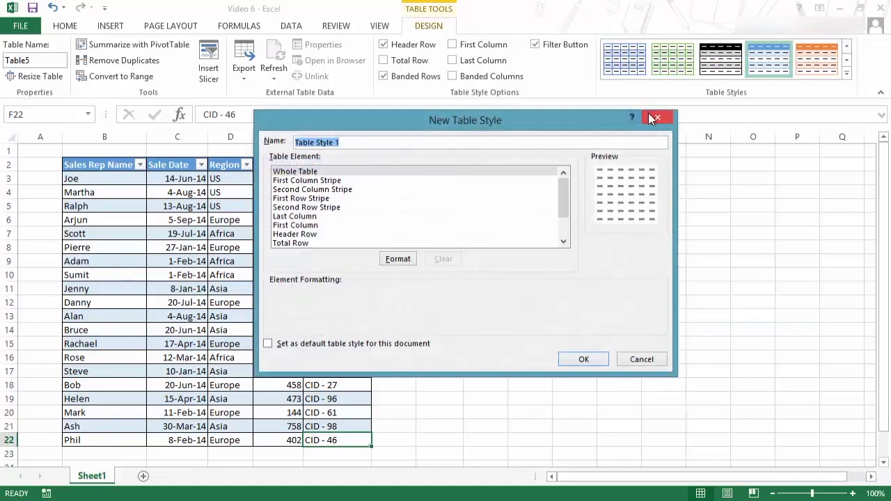
click(657, 118)
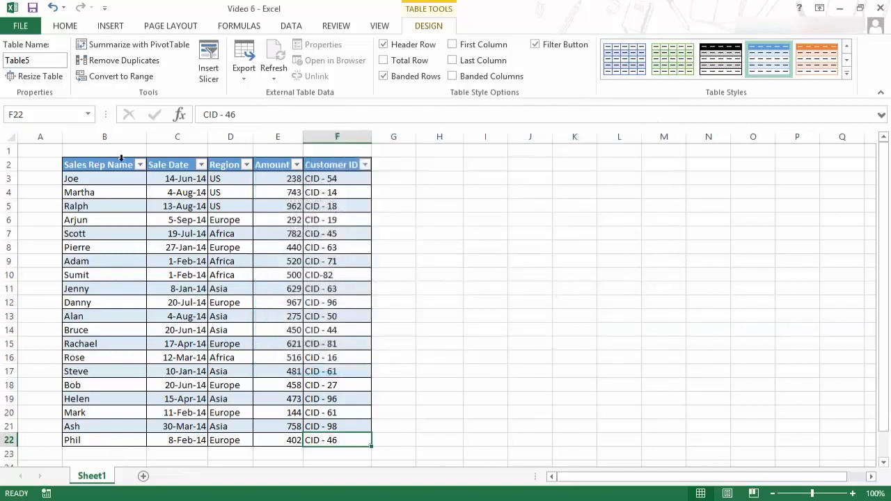
- Copy the whole table, paste it at cell I2, and undo the paste
drag(111, 166, 340, 439)
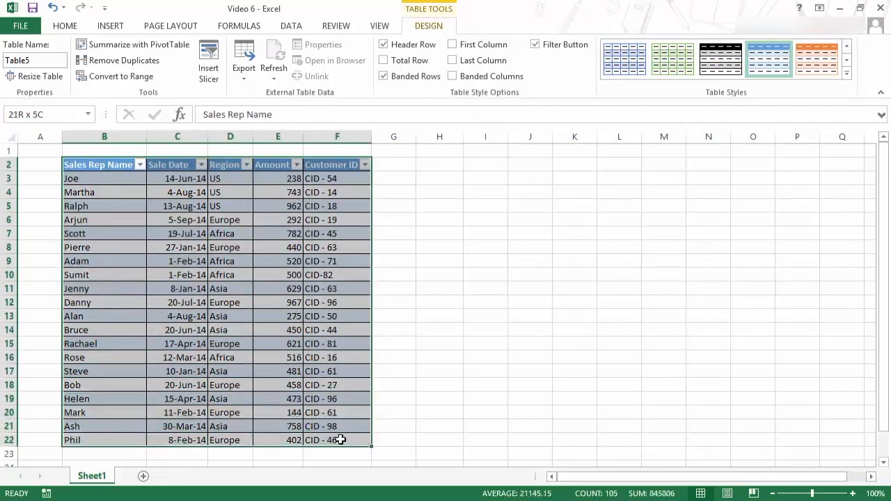
key(ctrl+c)
click(481, 165)
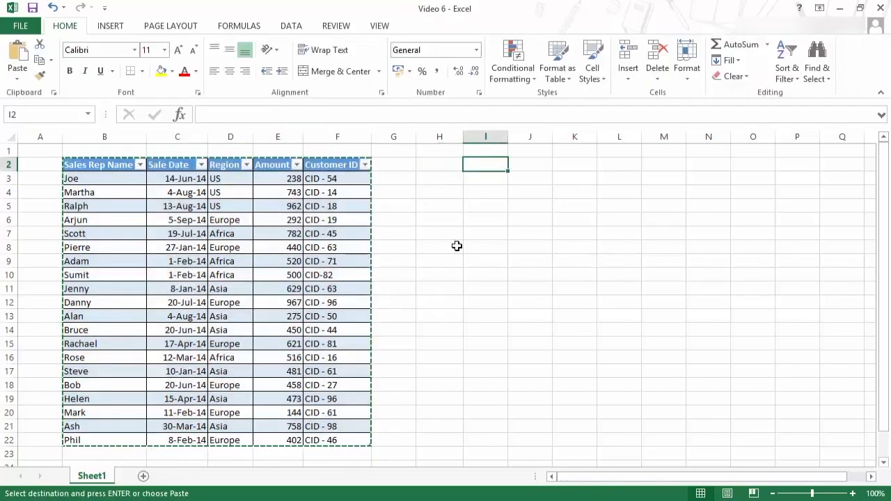
key(ctrl+v)
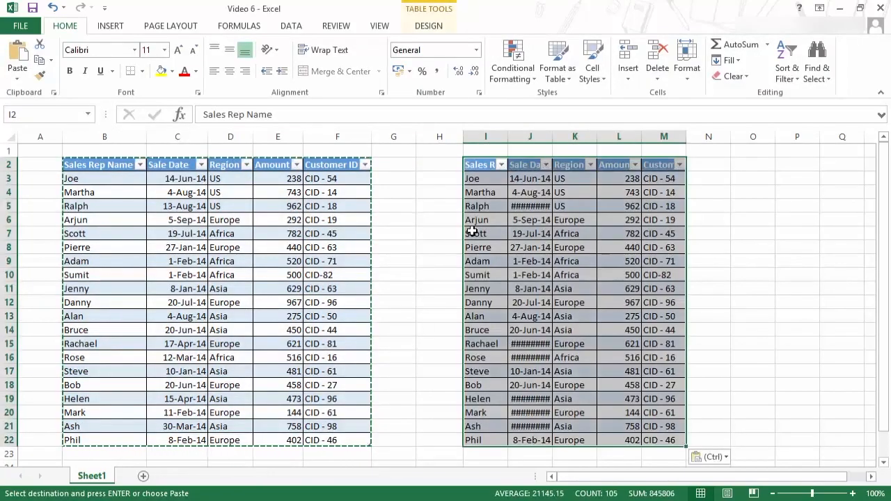
key(ctrl+z)
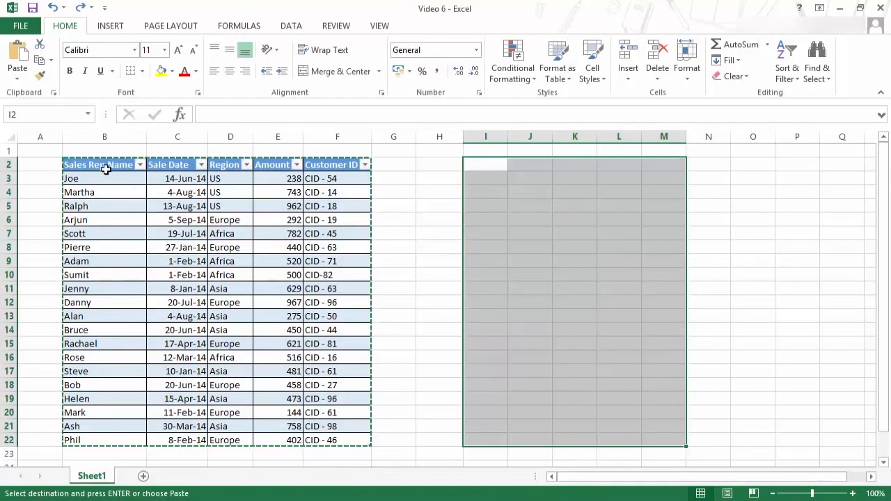
- Paste the whole table again at cell I2, undo the paste, and clear the copy marquee
drag(114, 166, 351, 439)
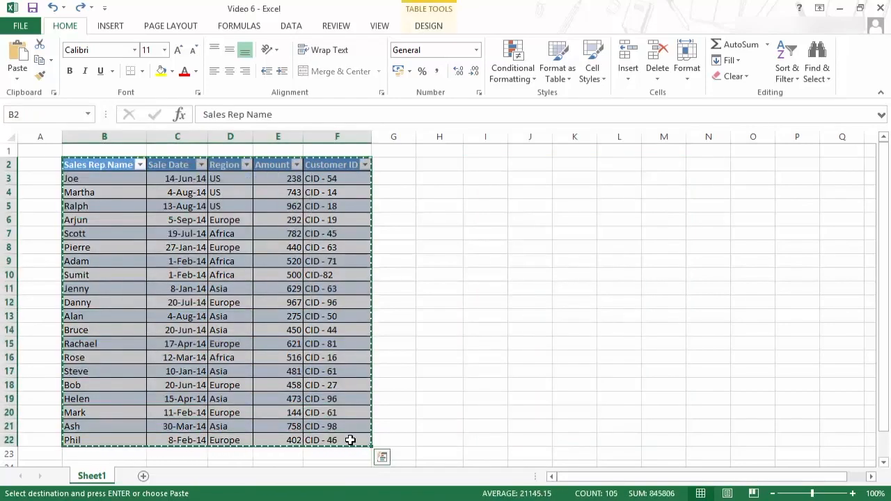
click(488, 167)
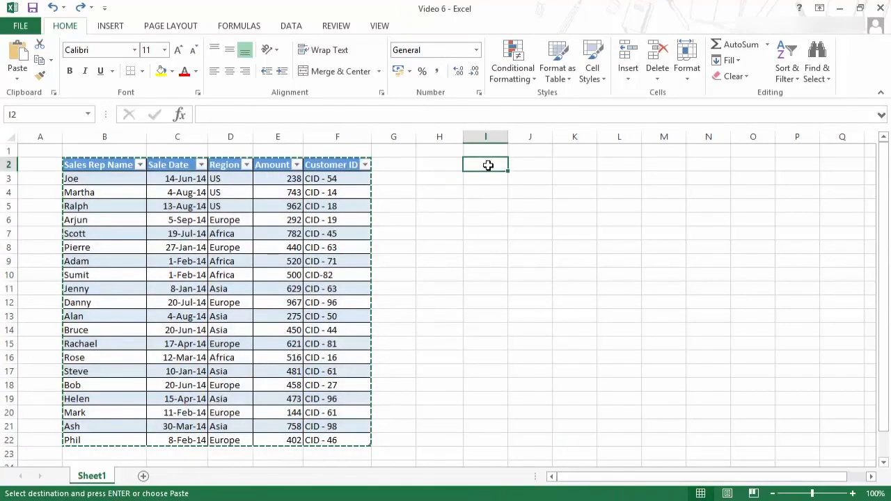
key(ctrl+v)
key(ctrl+z)
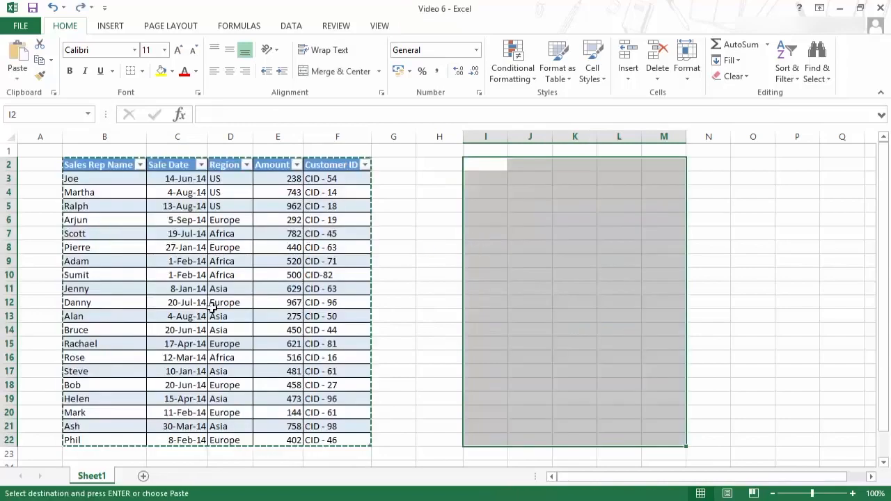
key(Escape)
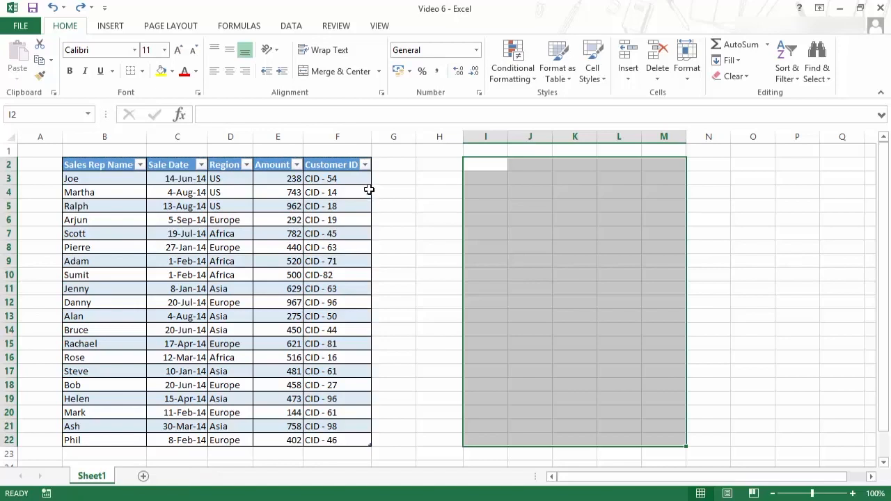
- Try moving the whole table to column I by dragging its border, then undo the move
click(293, 206)
drag(114, 165, 362, 440)
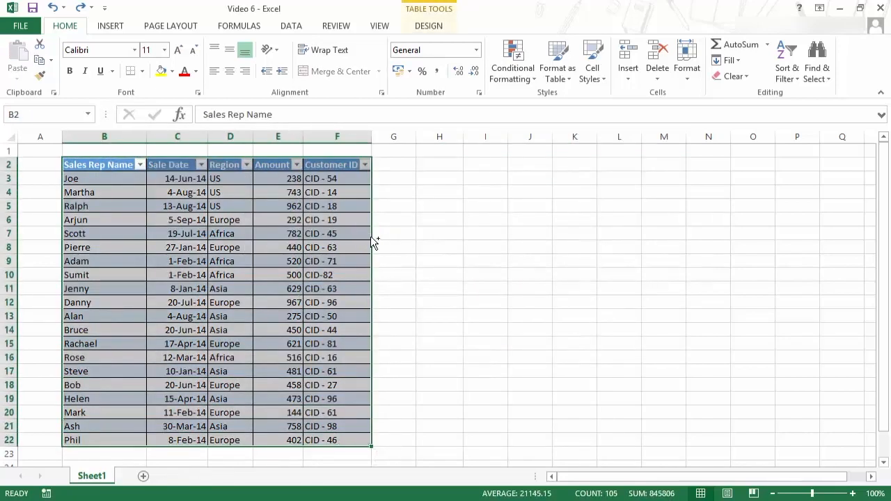
drag(370, 240, 663, 238)
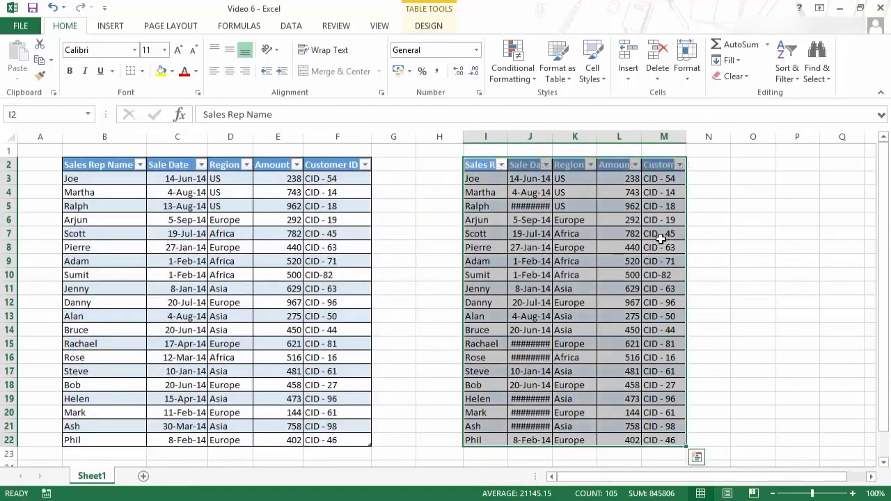
key(ctrl+z)
drag(372, 200, 625, 191)
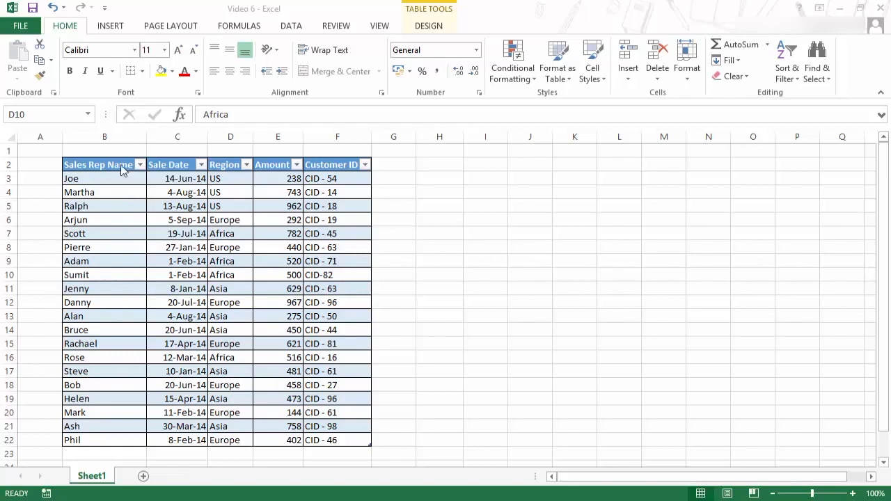
- Select the Sales Rep Name and Sale Date columns and a few Region cells to examine table selection
drag(115, 164, 117, 441)
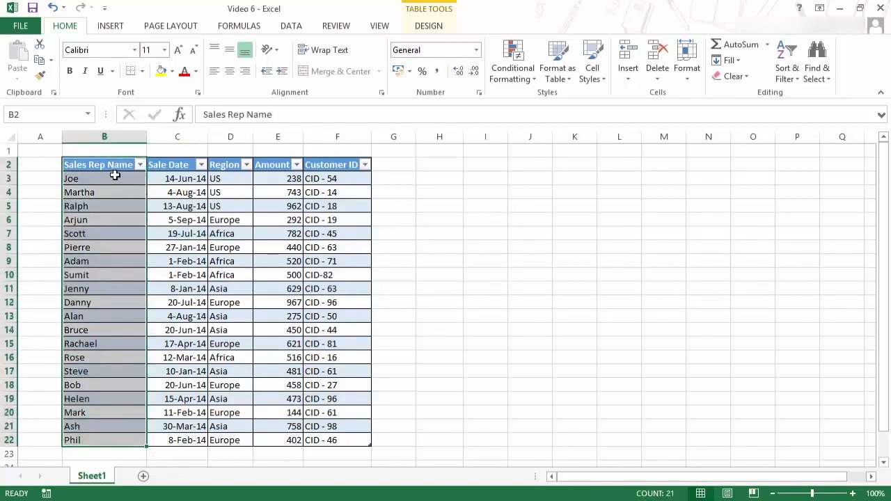
drag(119, 165, 180, 439)
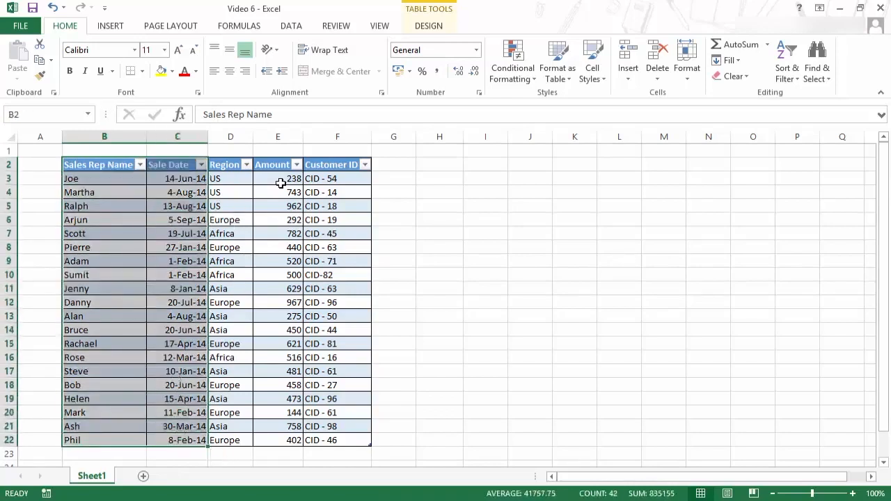
click(280, 180)
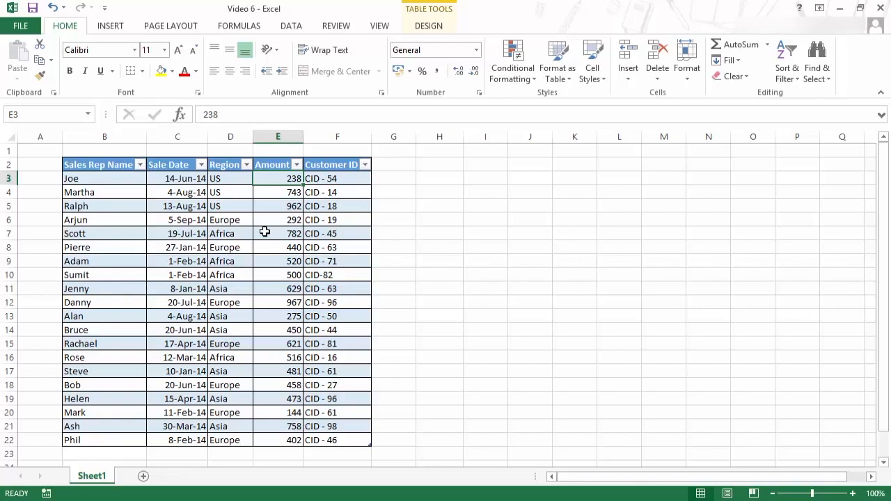
key(Right)
key(Right)
key(Right)
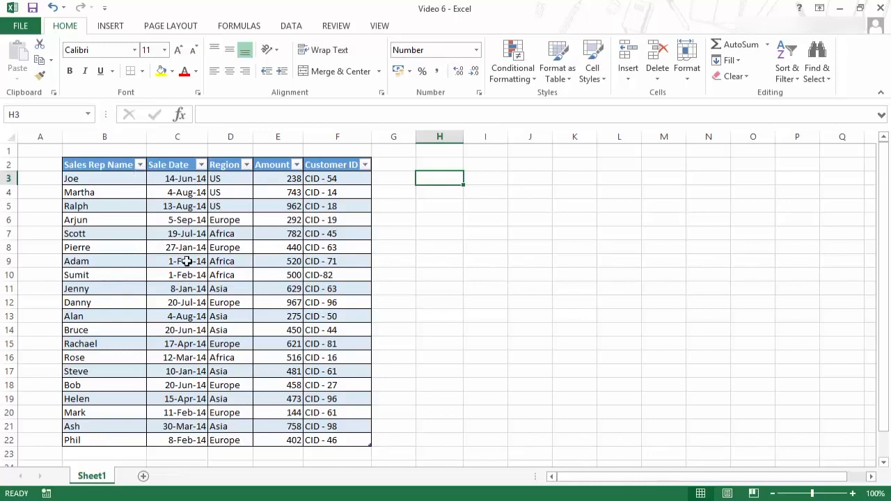
drag(246, 183, 233, 193)
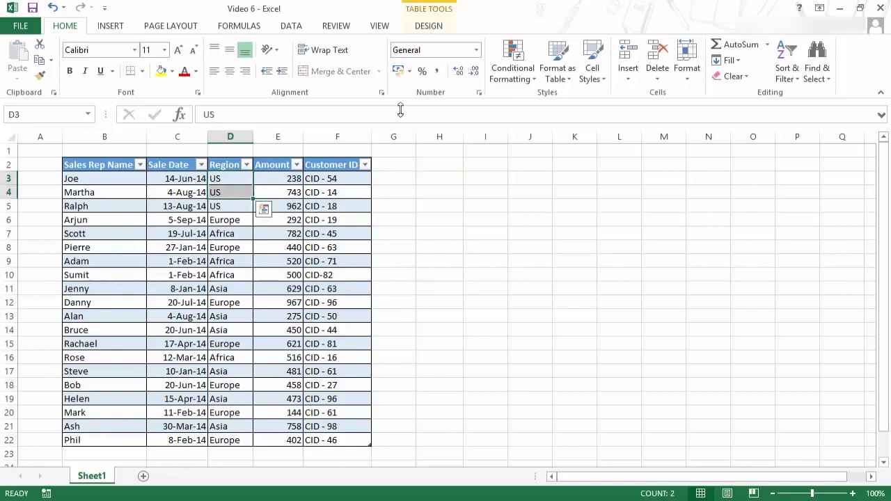
- Open the table Design tools and select each header cell of the table in turn
click(429, 25)
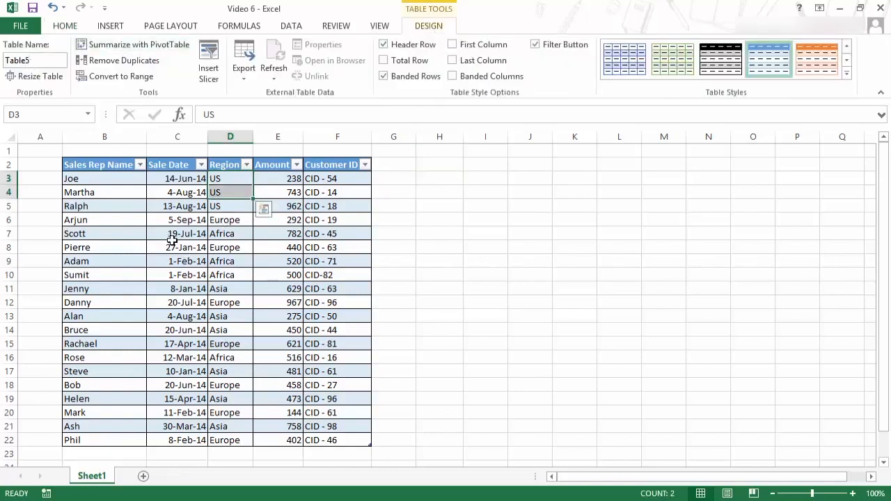
click(319, 221)
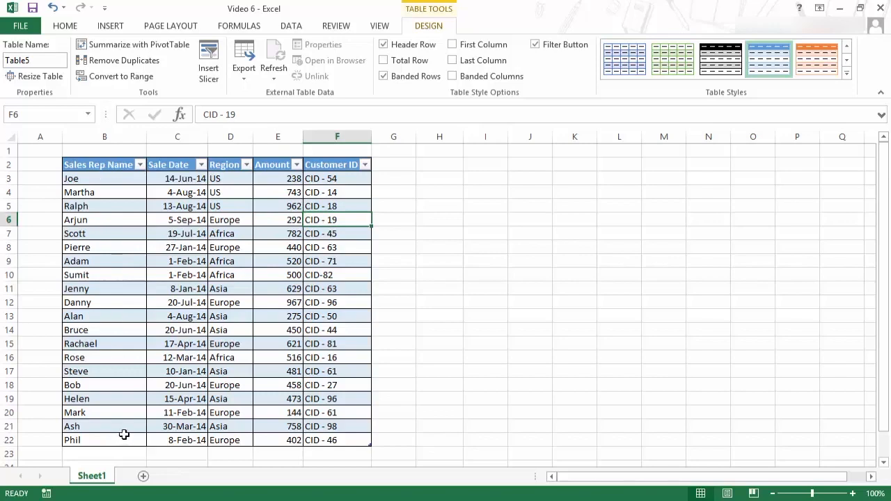
click(102, 167)
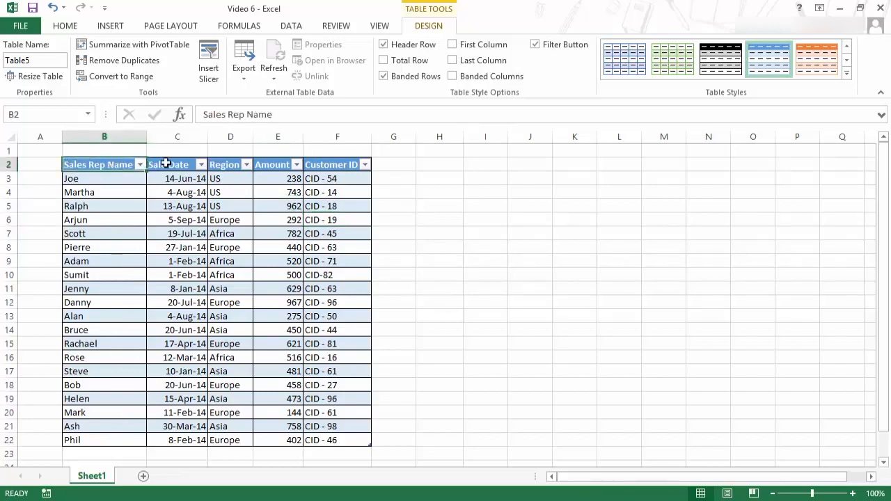
click(167, 164)
click(217, 164)
click(257, 165)
click(334, 165)
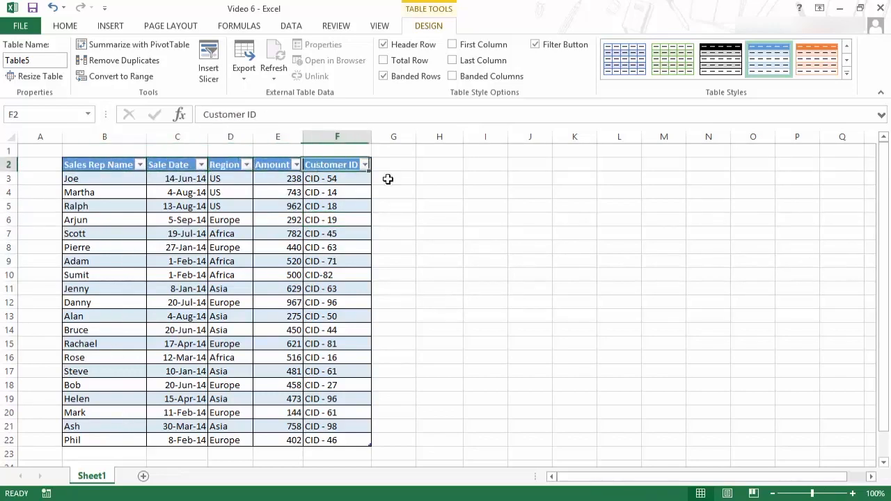
- Build structured references in H3 by selecting the table data, the whole table and columns, then cancel the formula
click(449, 179)
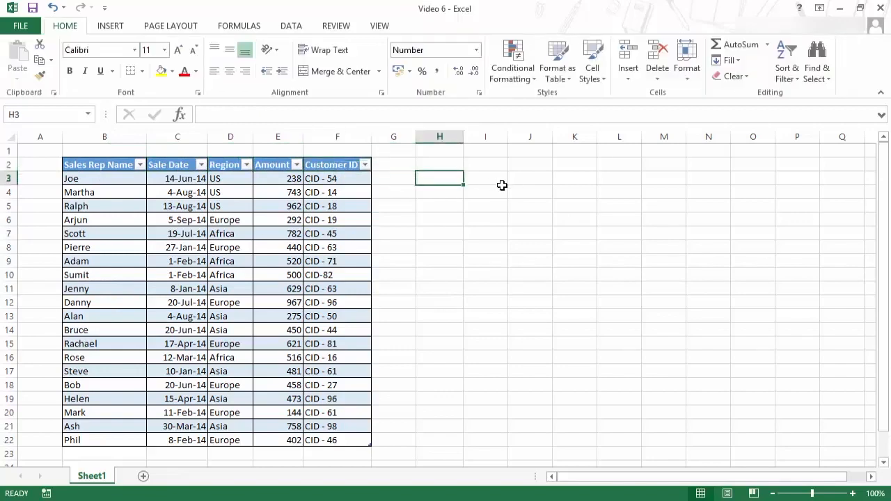
text(=)
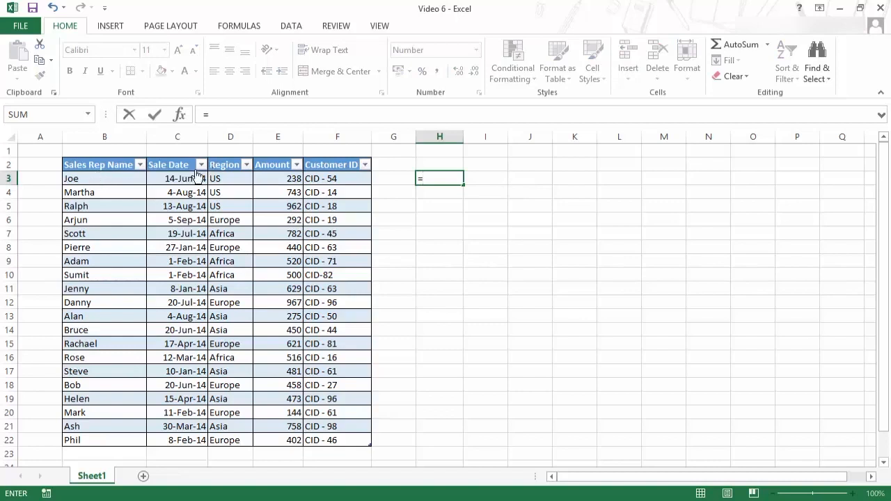
drag(110, 178, 352, 440)
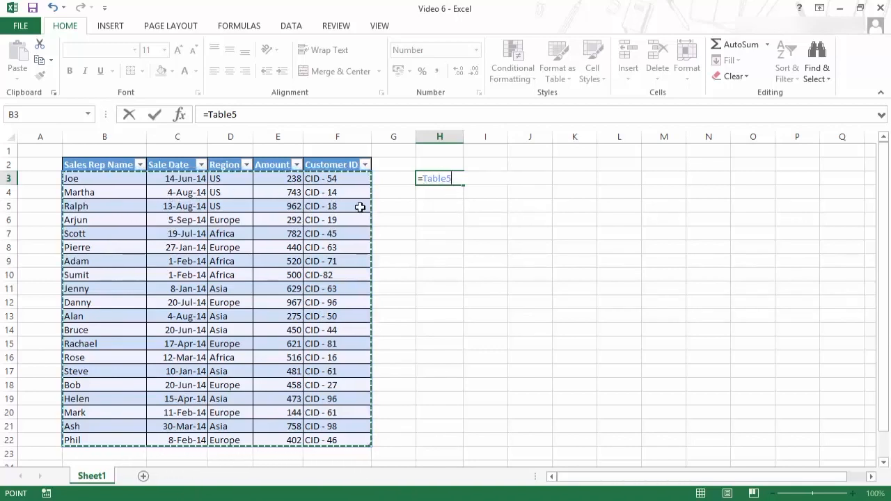
key(BackSpace)
key(BackSpace)
key(BackSpace)
key(BackSpace)
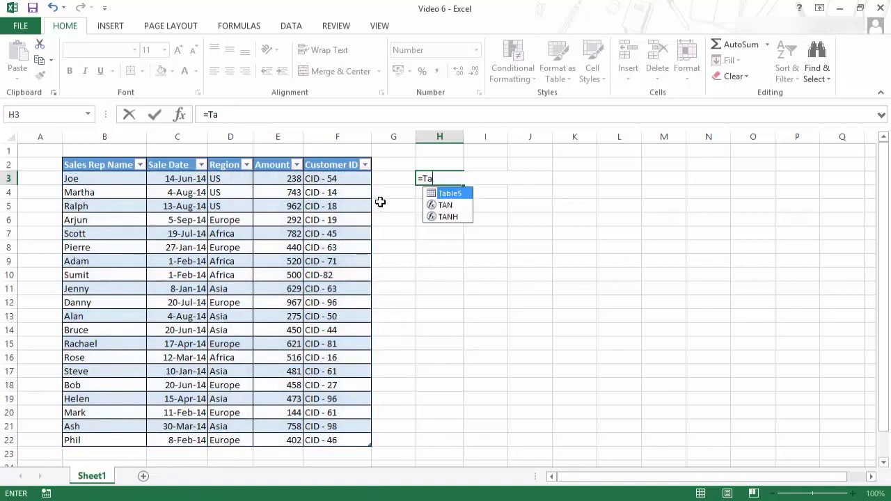
key(BackSpace)
key(BackSpace)
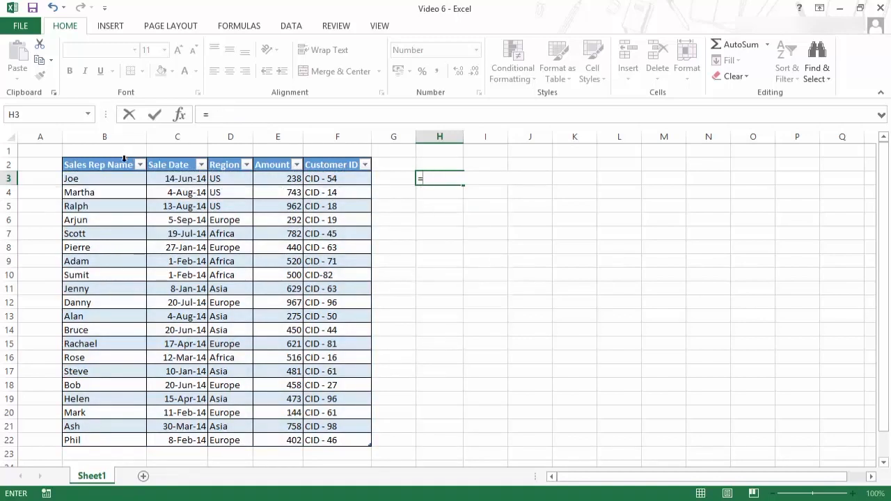
drag(120, 165, 340, 438)
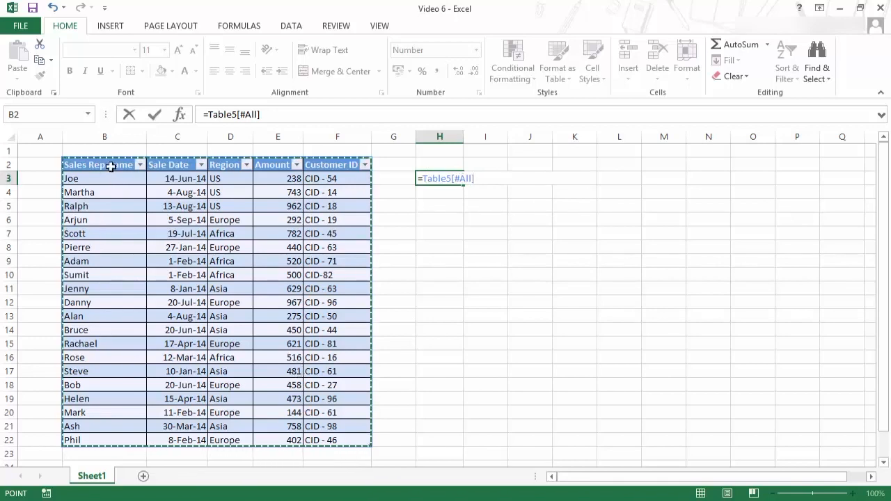
drag(110, 167, 119, 438)
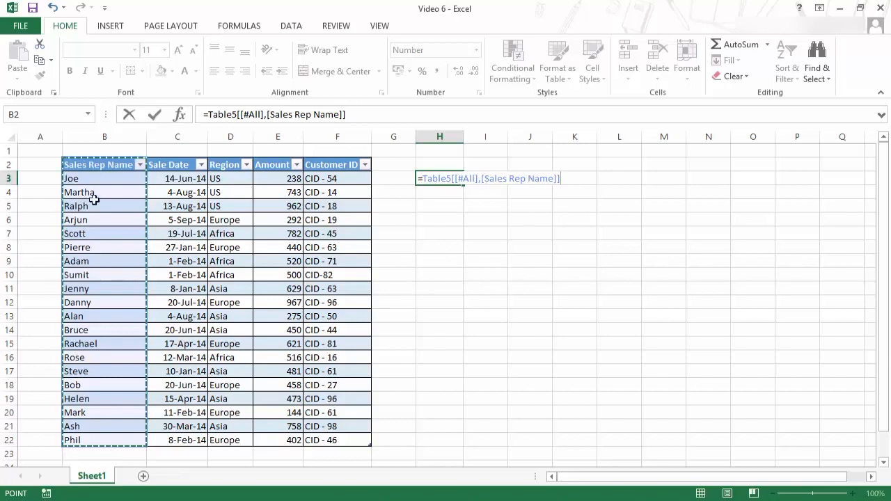
drag(101, 166, 191, 440)
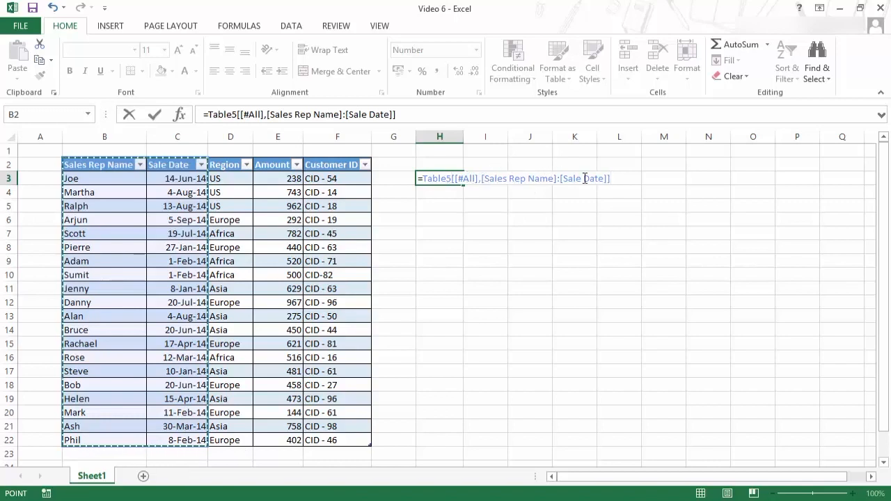
key(Escape)
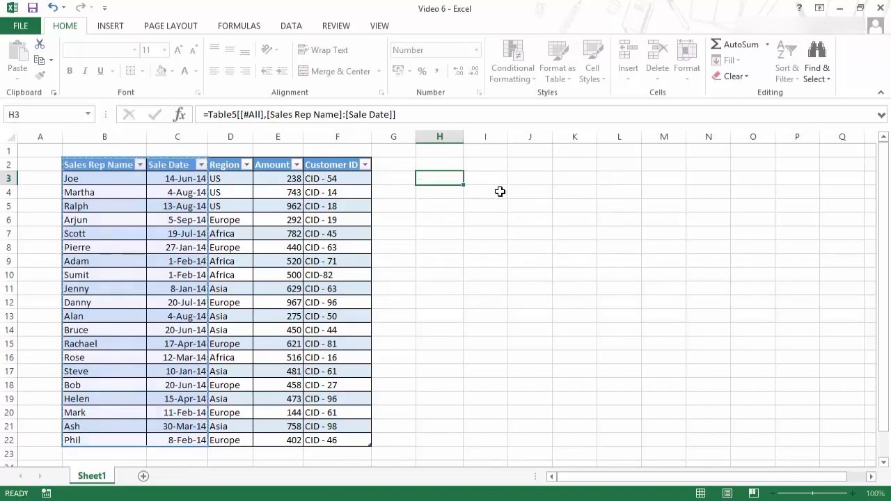
- Enter a Table5 reference to the Amount column in H3 using autocomplete, then cancel it
text(=)
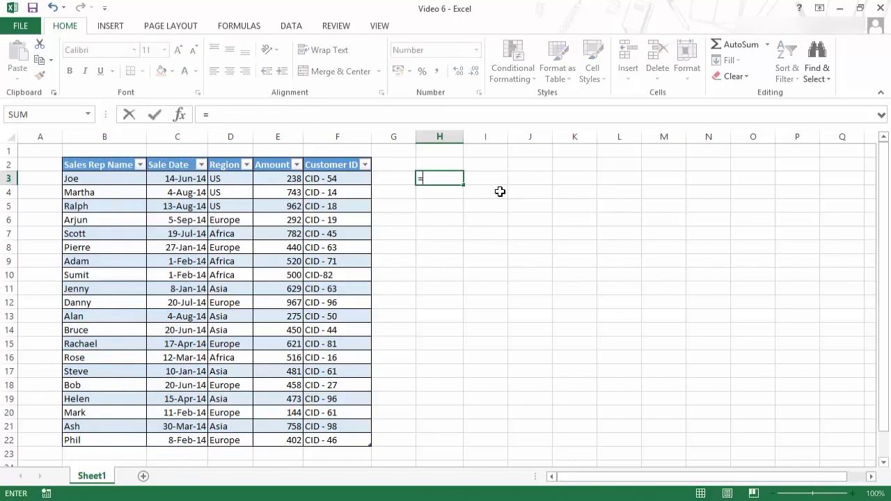
text(ta)
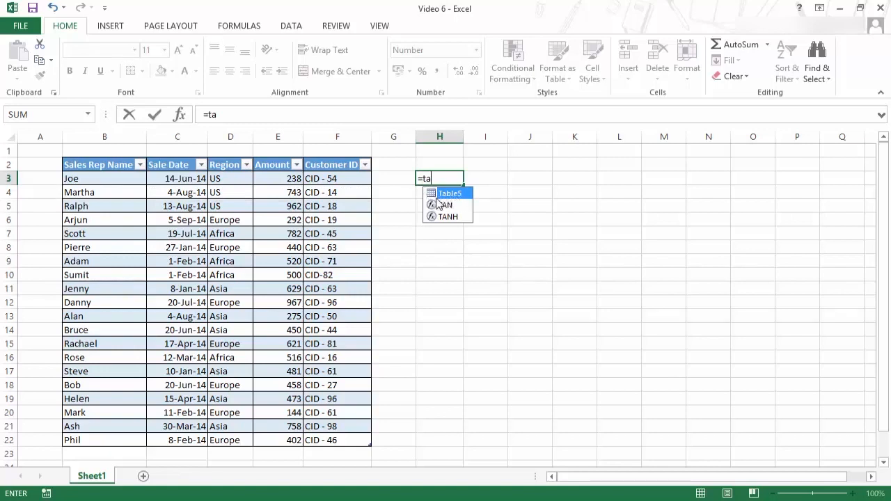
key(Tab)
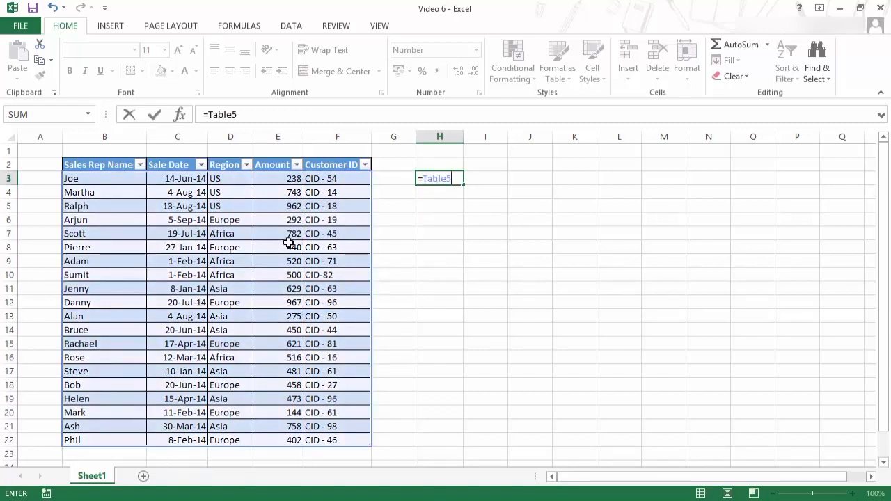
text([)
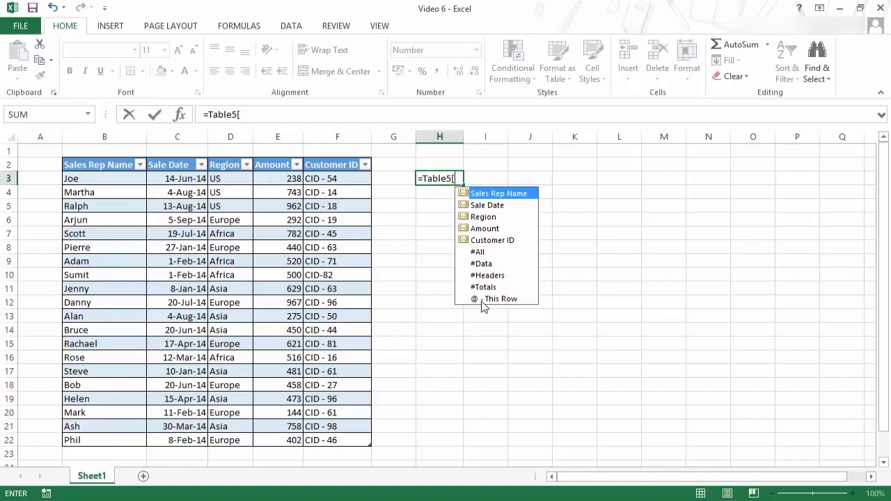
double_click(487, 229)
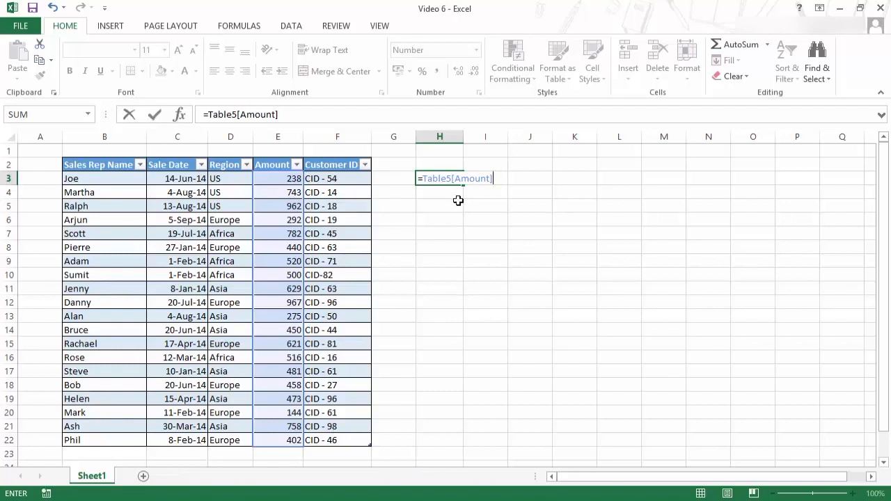
key(BackSpace)
key(BackSpace)
key(BackSpace)
key(Escape)
key(Escape)
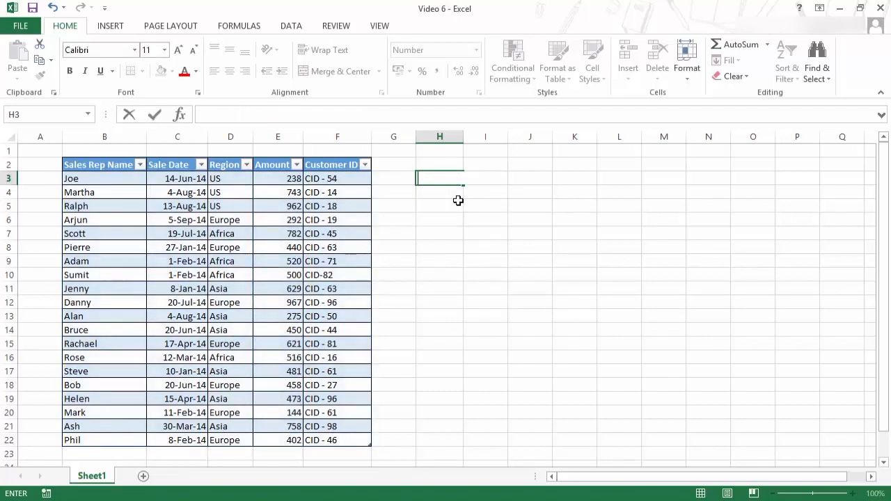
- Start a formula in H3 referencing the Amount cells in rows 3 and 5 to compare reference styles
text(=)
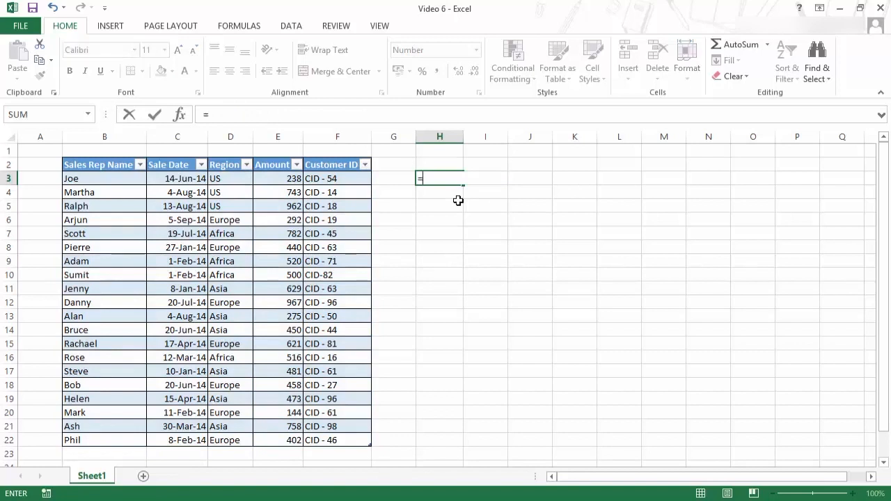
click(283, 181)
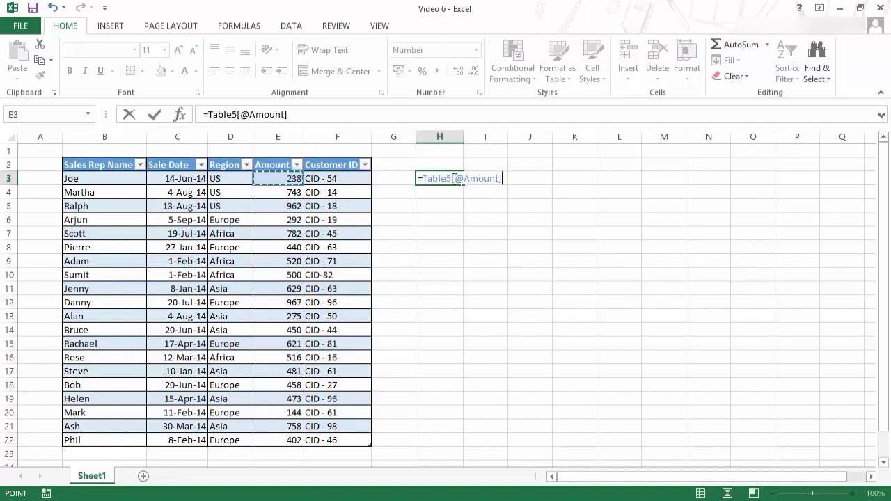
click(279, 207)
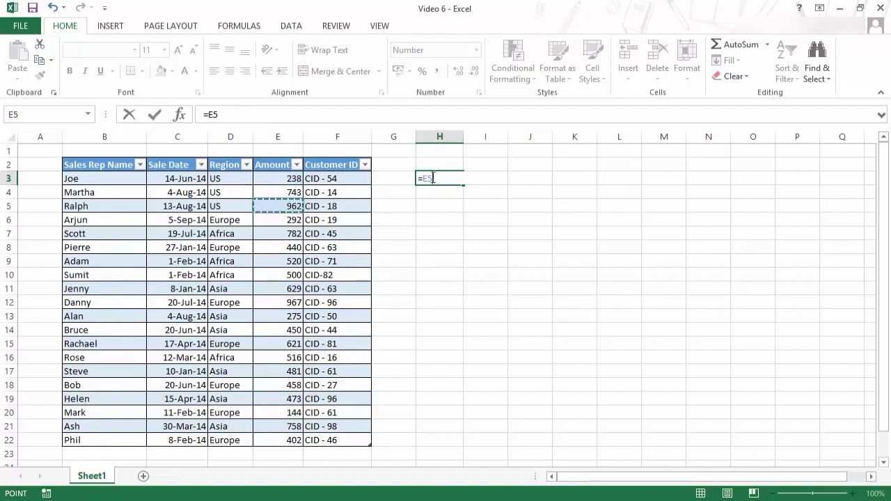
click(281, 180)
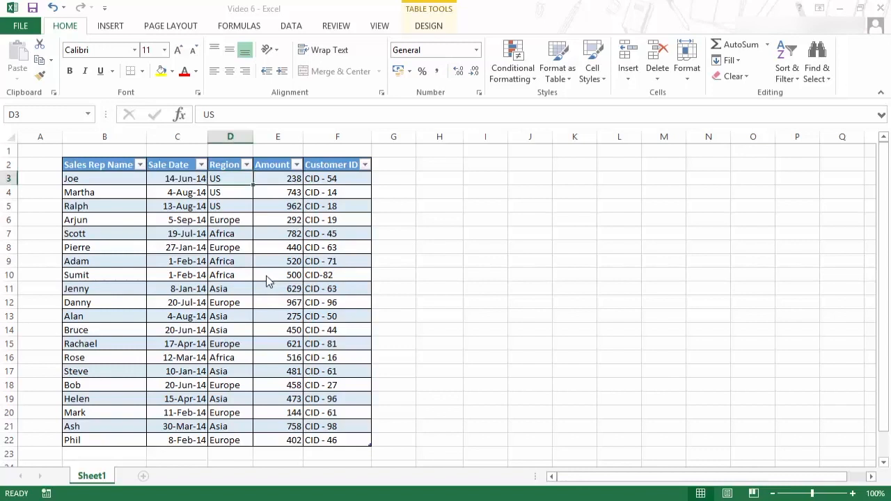
- Insert a slicer for Sales Rep Name and move it up beside the table
click(242, 233)
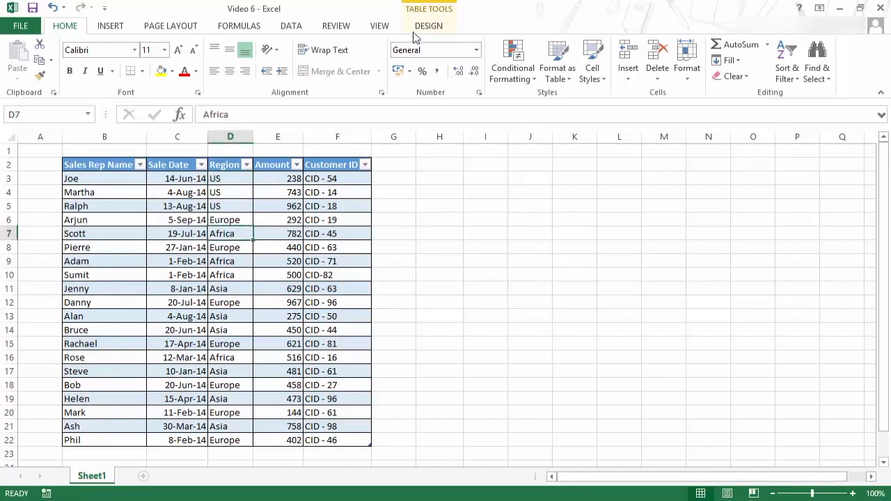
click(438, 27)
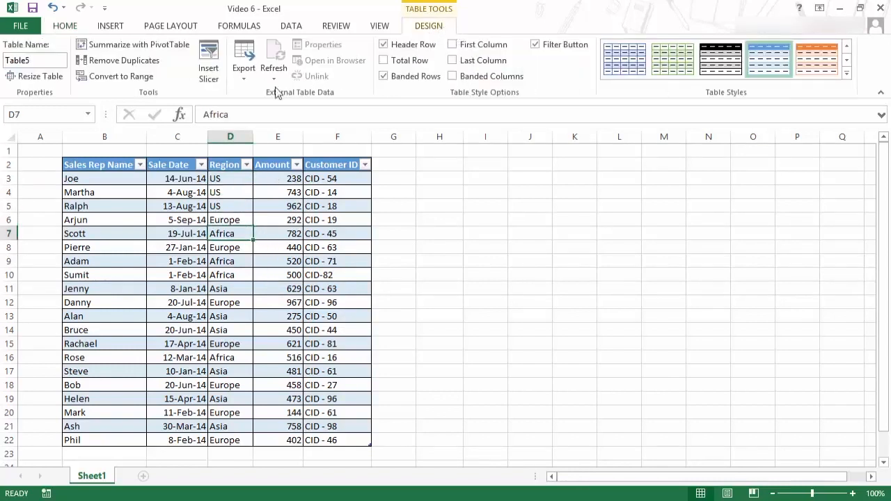
click(210, 75)
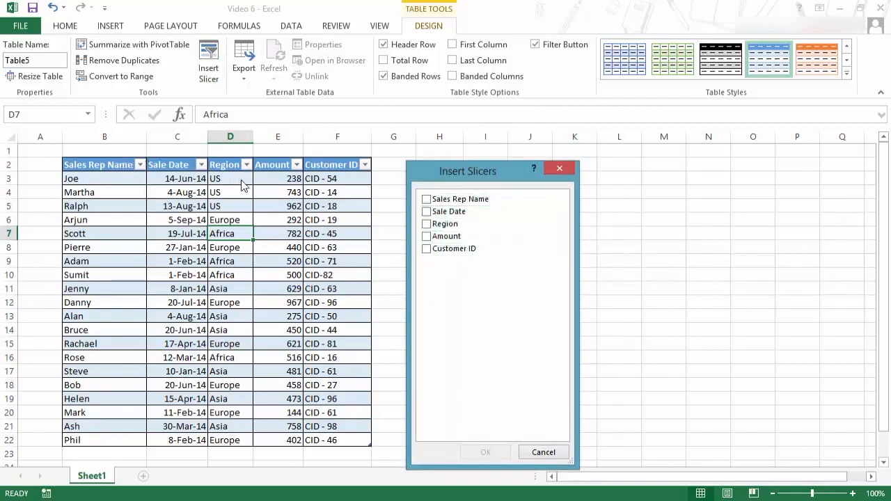
click(426, 200)
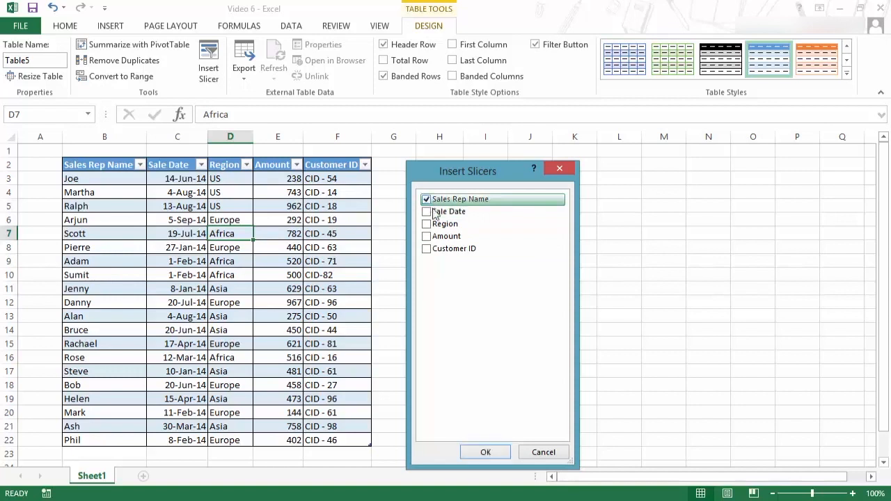
click(486, 452)
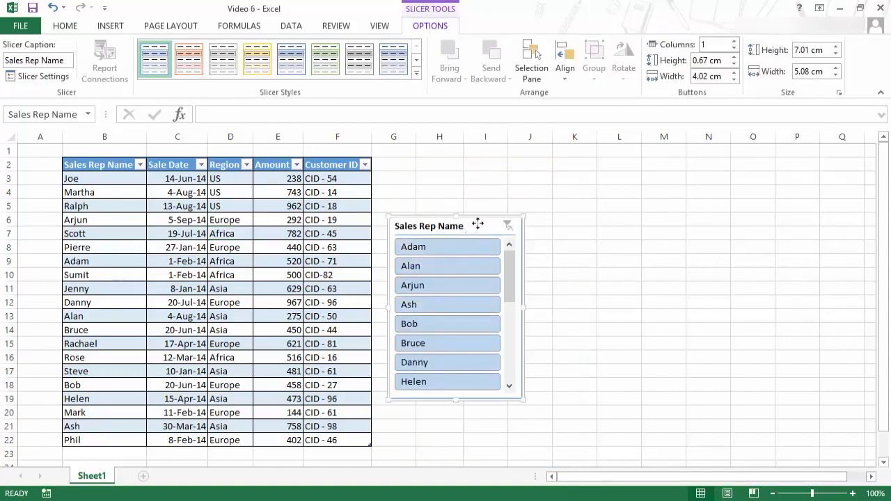
drag(478, 224, 484, 192)
mouse_move(518, 238)
mouse_down()
mouse_move(518, 321)
mouse_move(516, 223)
mouse_up()
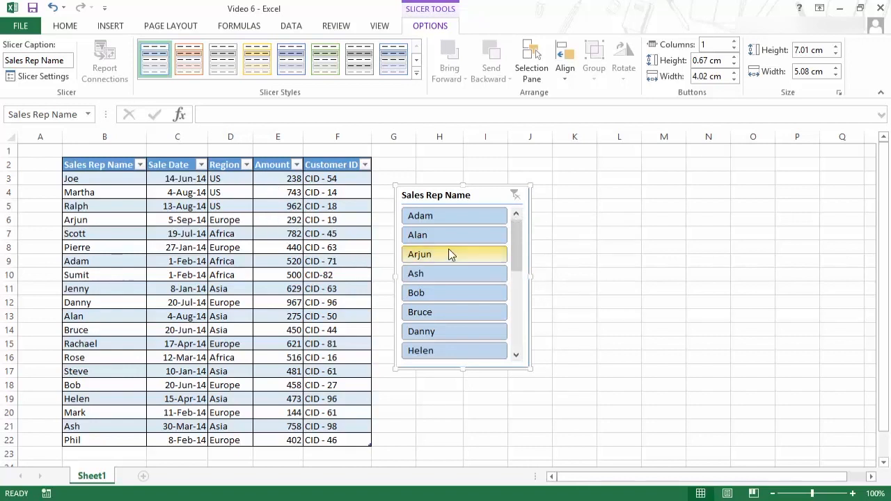
- Undo the slicer insertion and its moves
key(ctrl+z)
key(ctrl+z)
key(ctrl+z)
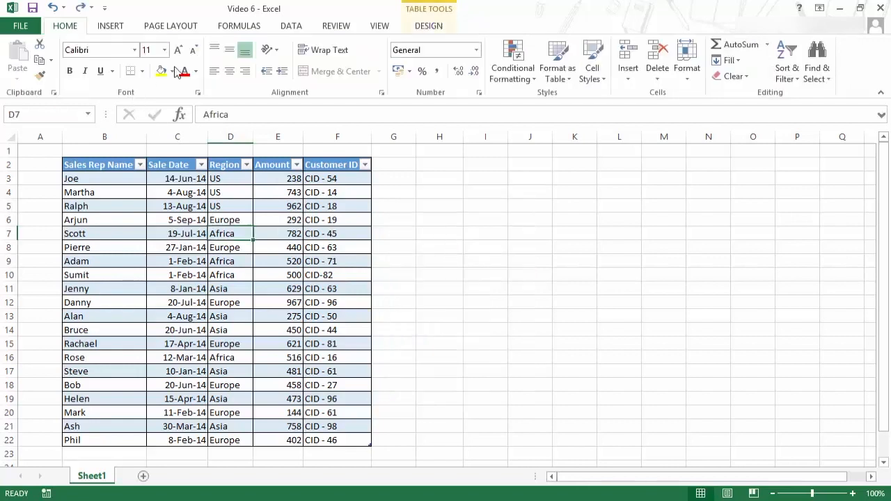
- Insert a Region slicer for the table and move it beside the data
click(417, 26)
click(209, 66)
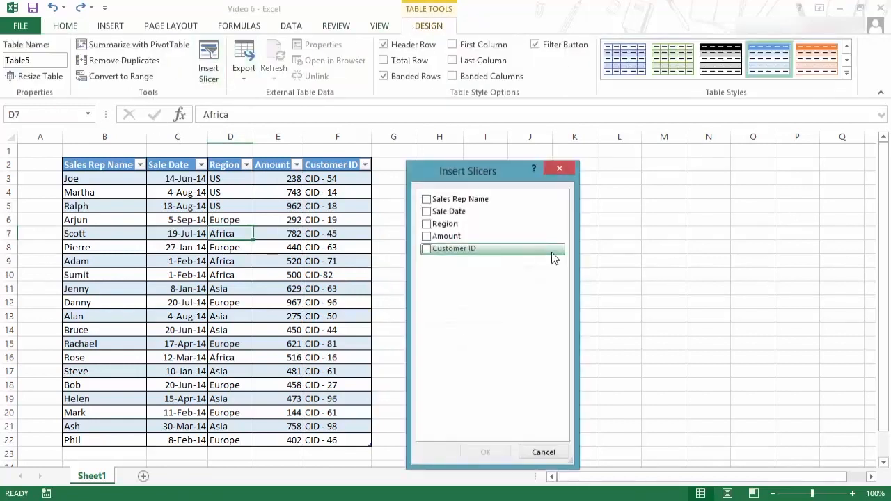
drag(491, 173, 490, 159)
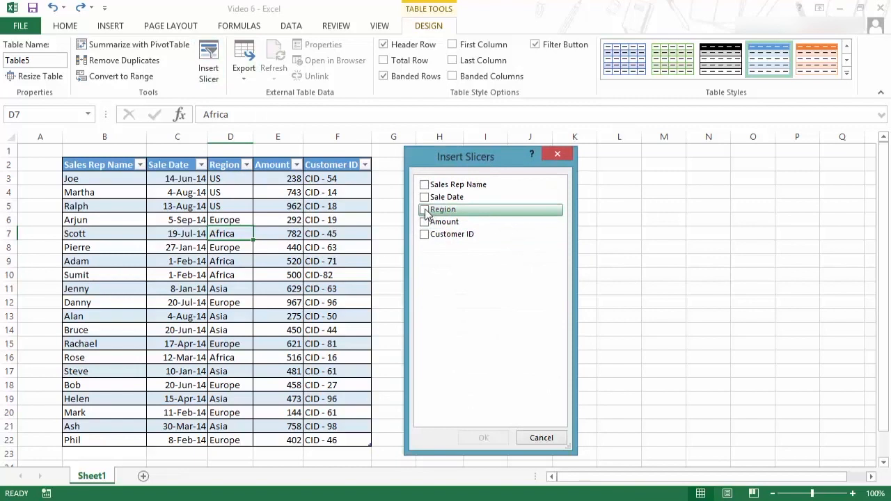
click(425, 210)
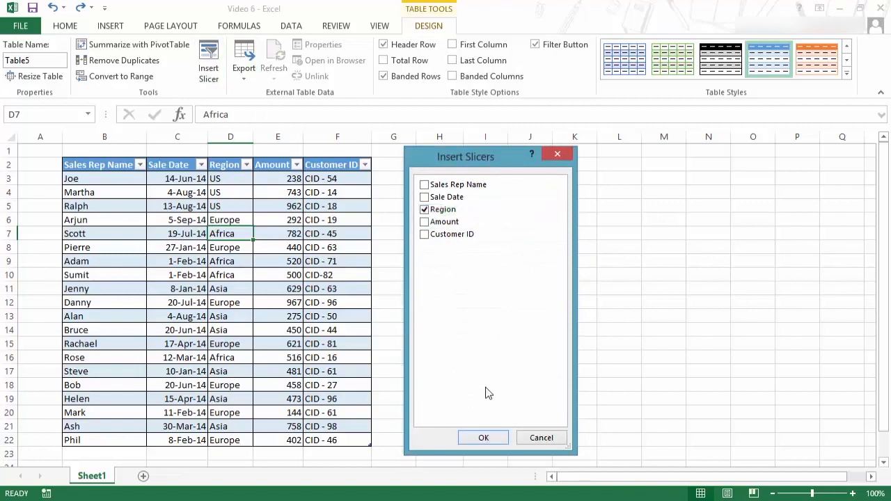
click(480, 438)
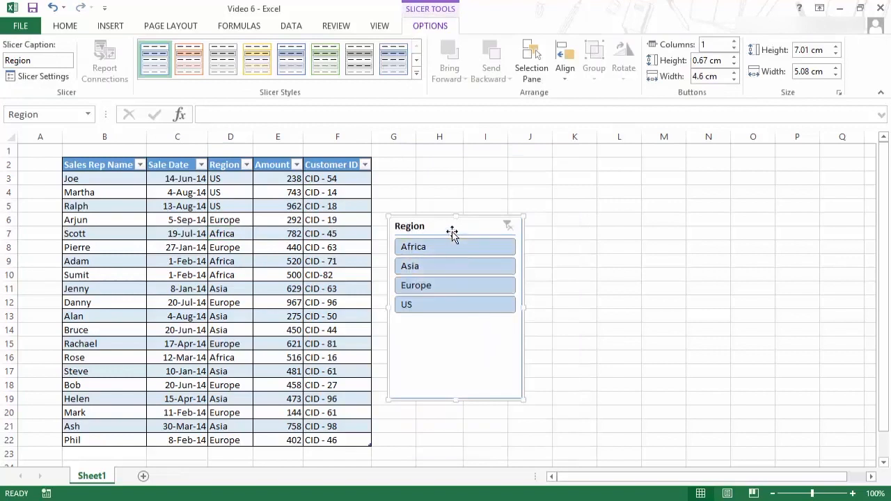
drag(453, 232, 467, 187)
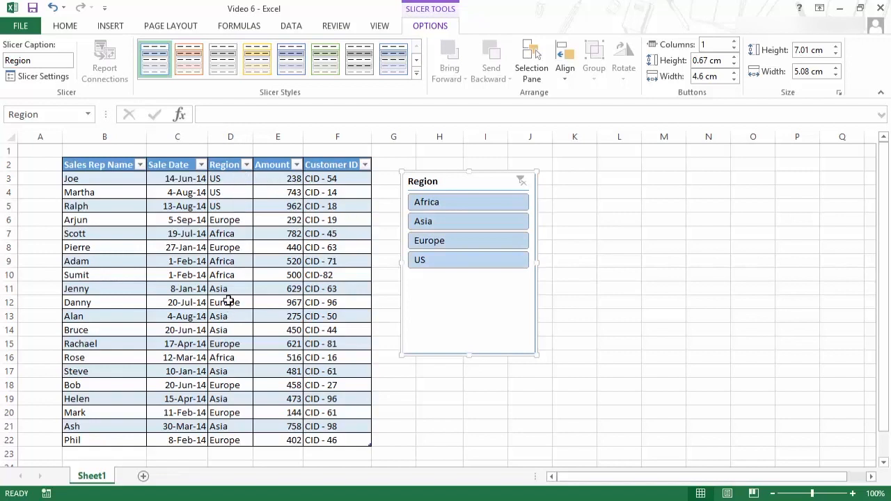
- Filter the table through the slicer by Asia, Europe and finally Africa, and move the slicer up to row 1
click(451, 222)
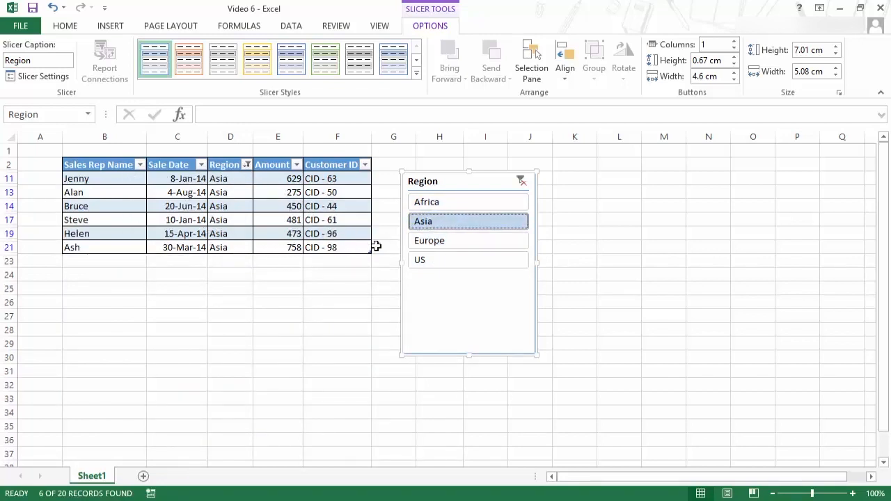
click(451, 243)
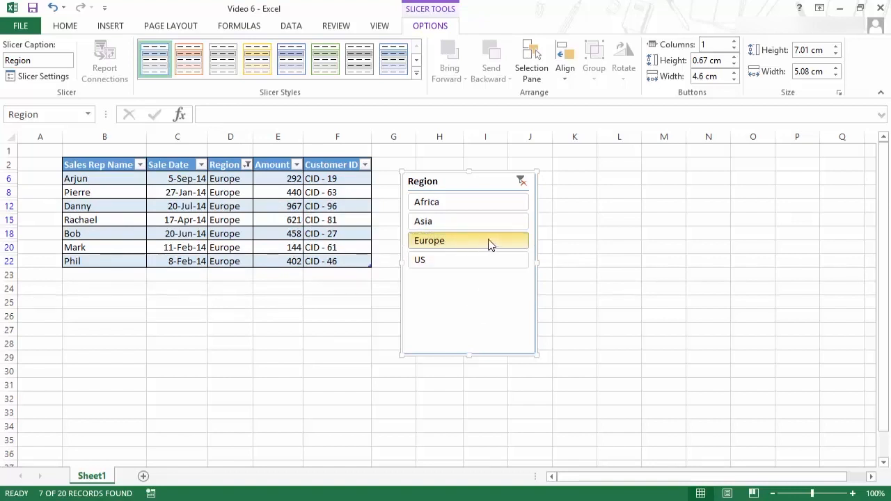
click(468, 213)
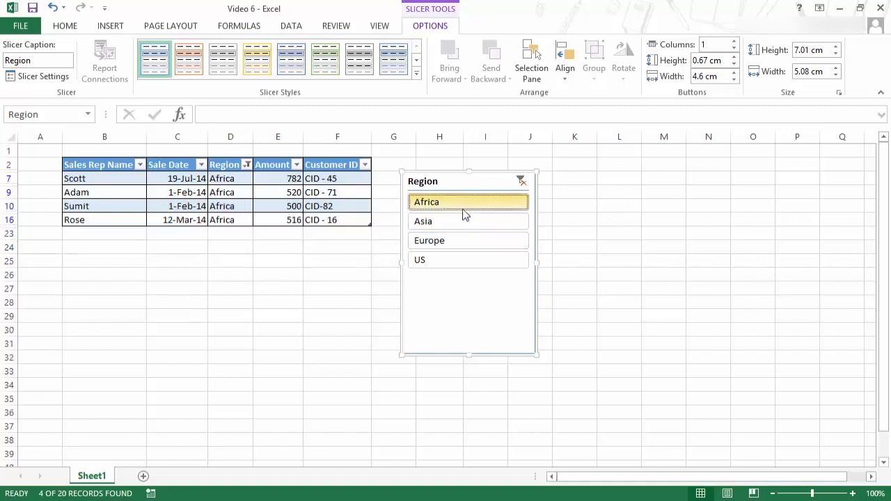
drag(464, 182, 457, 161)
- Turn off the slicer header in Slicer Settings, then undo that change
right_click(460, 182)
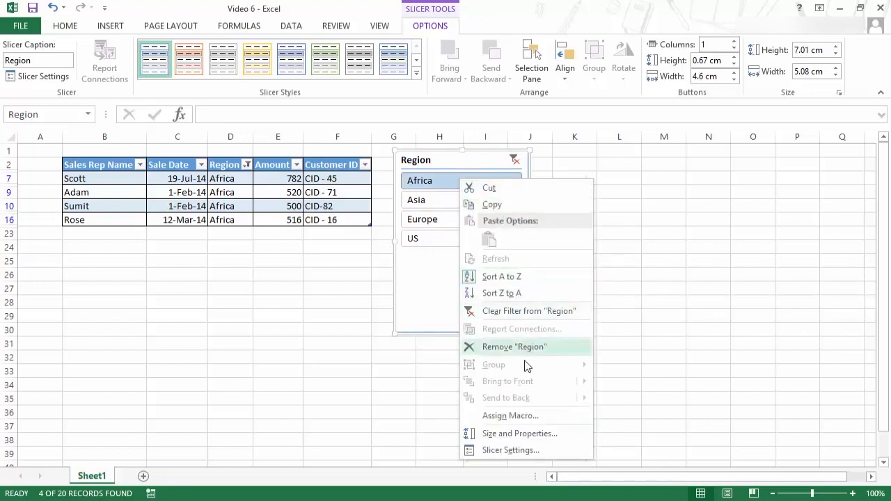
click(510, 450)
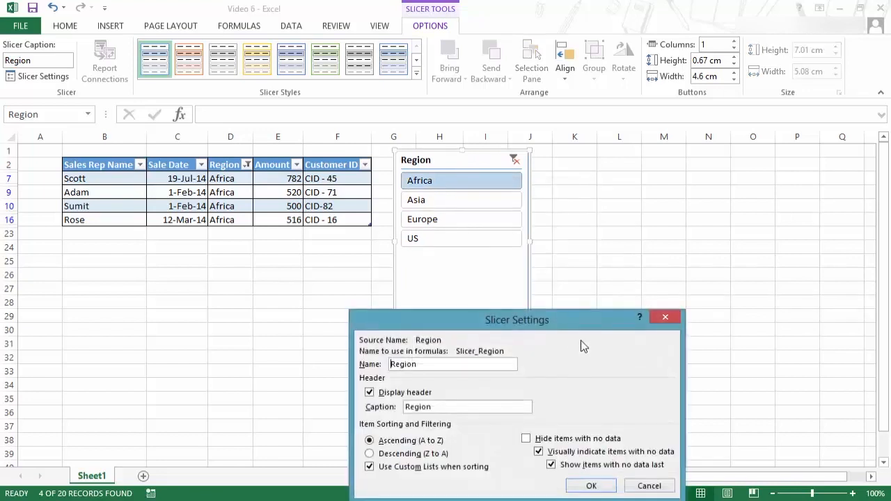
drag(569, 323, 733, 56)
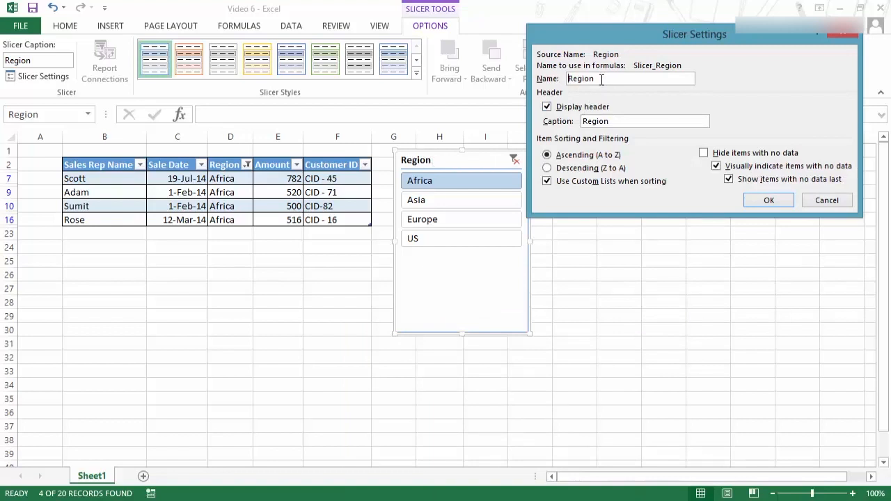
click(565, 113)
click(785, 201)
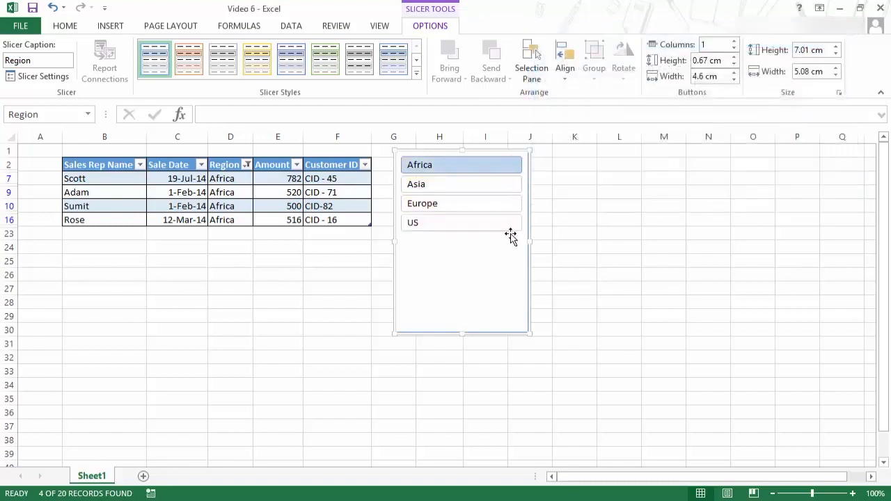
key(ctrl+z)
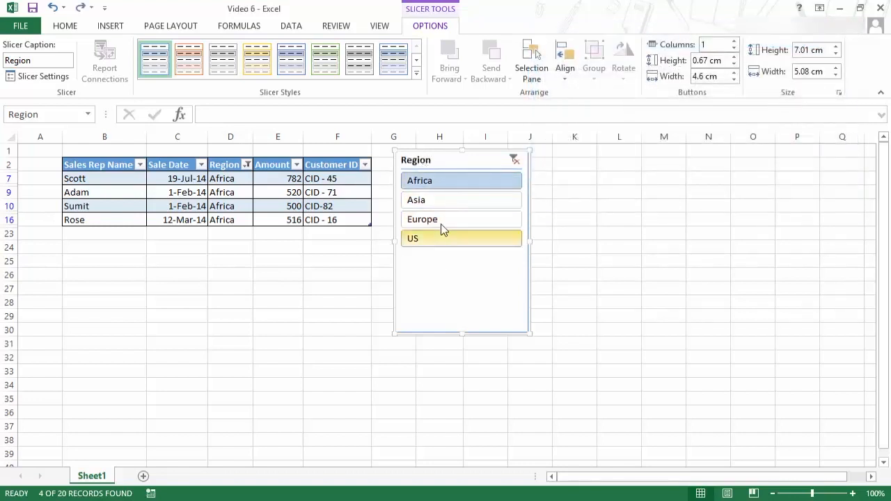
- Open the slicer's settings to review its header, sorting and filtering options, then close them
right_click(434, 261)
click(497, 488)
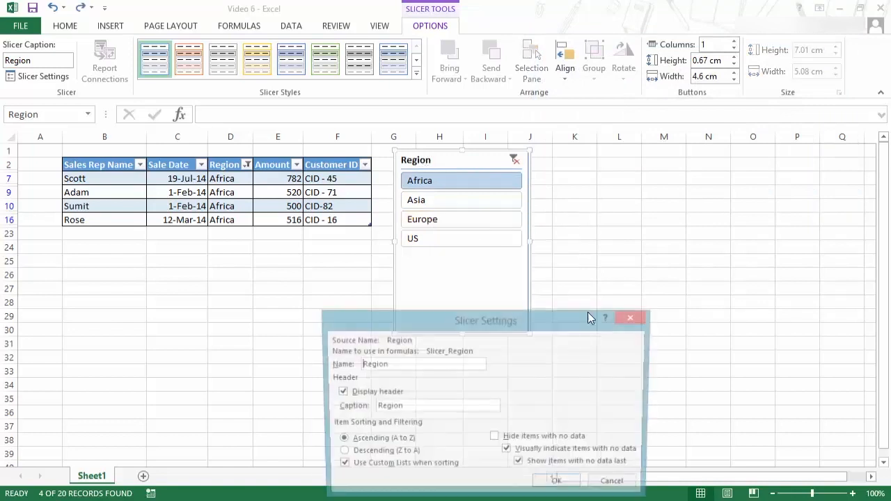
drag(572, 315, 781, 55)
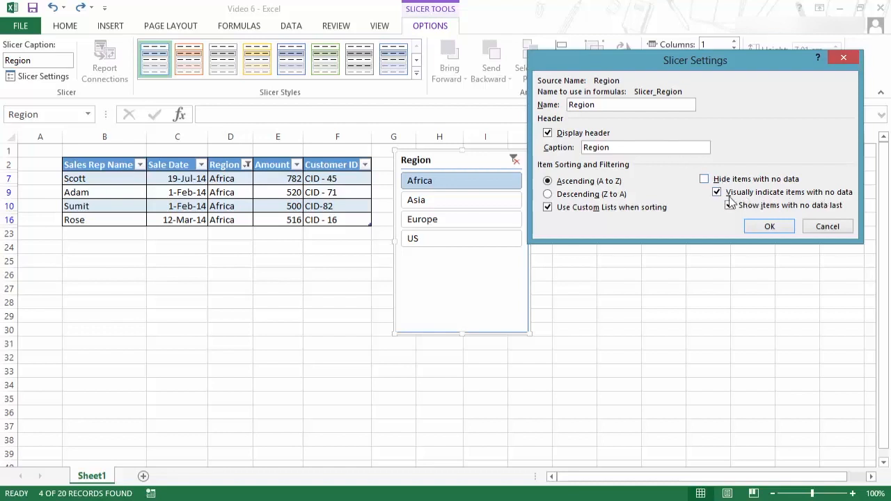
click(766, 227)
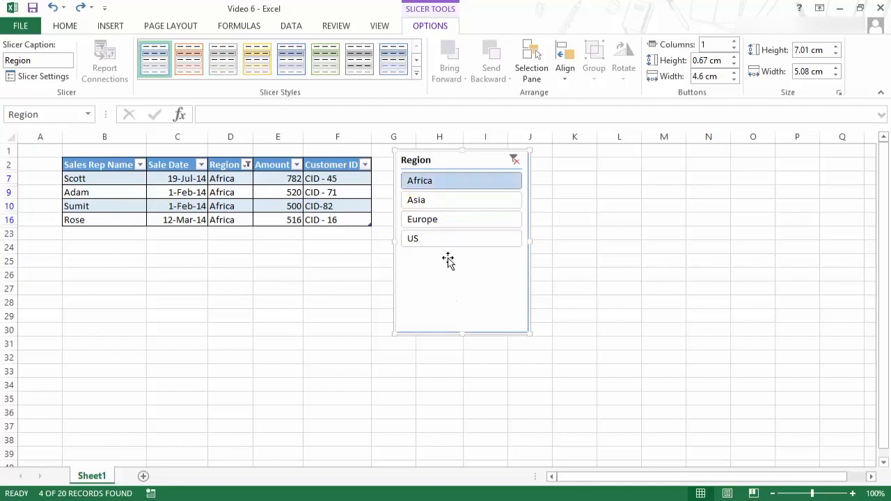
- Apply the dark orange slicer style and shorten the slicer to about 3.92 cm high
click(416, 73)
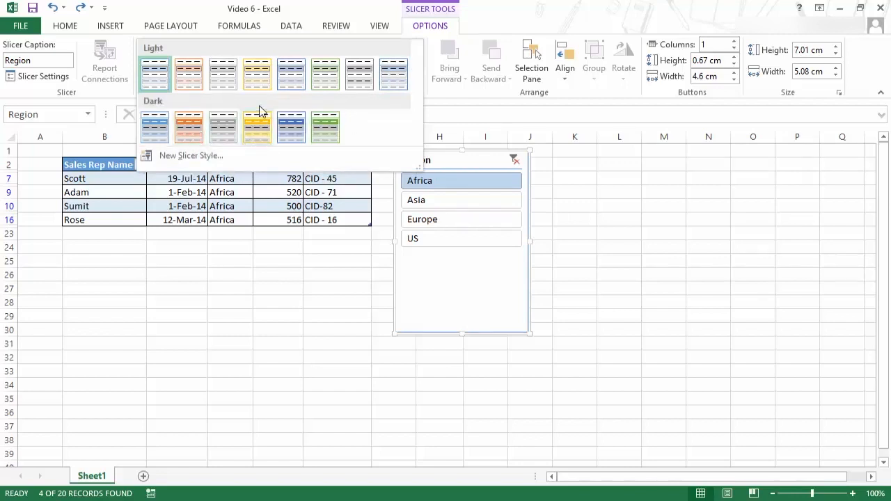
click(191, 125)
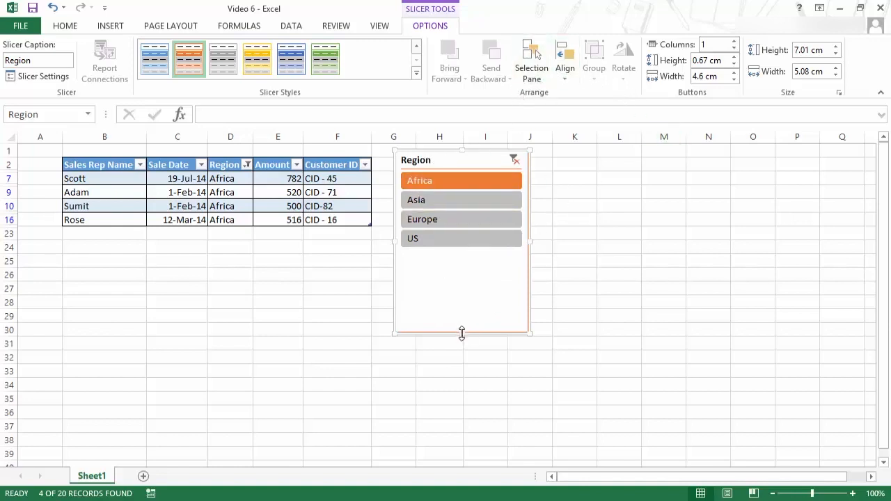
drag(462, 333, 460, 253)
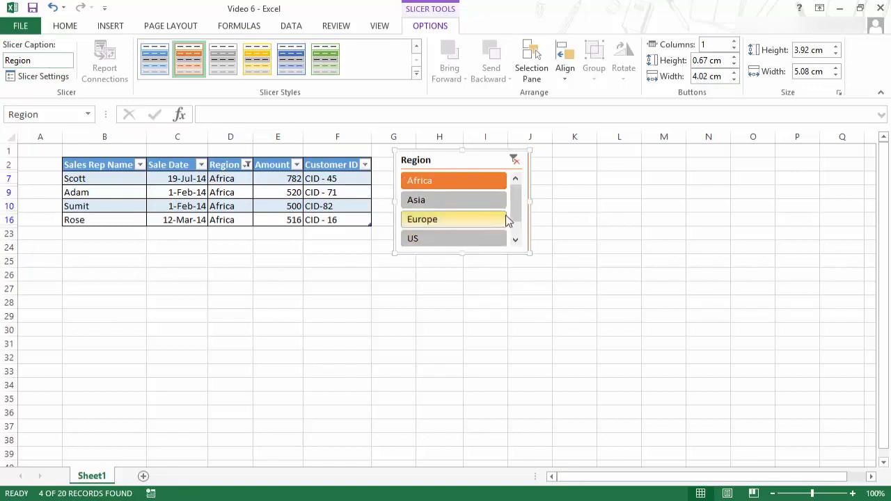
drag(515, 211, 513, 196)
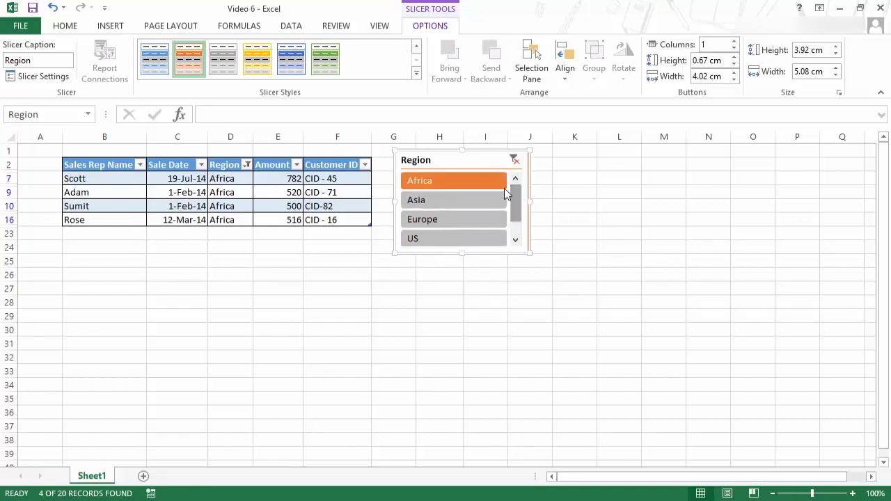